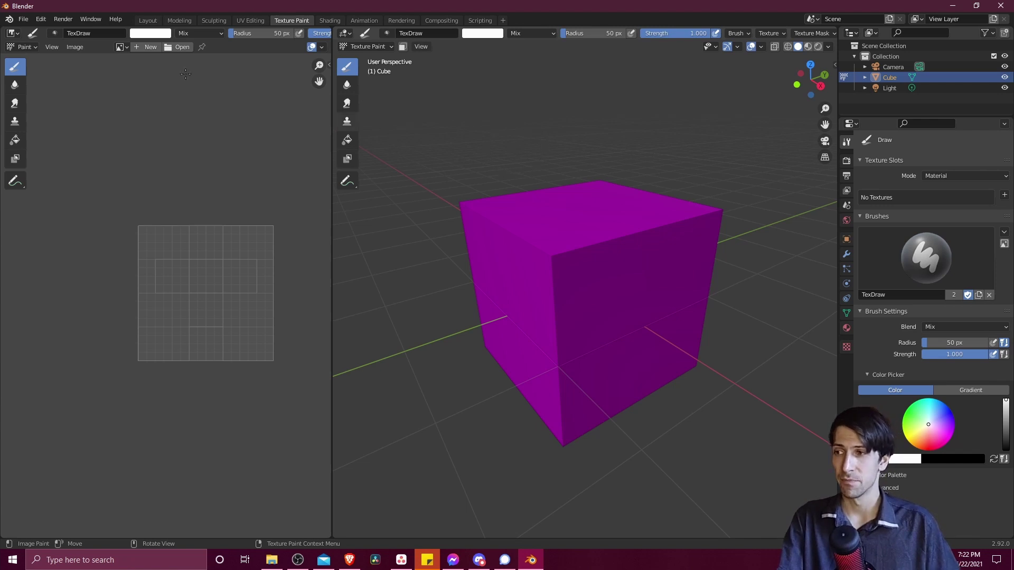
Step: Search the Preferences add-ons for 'pale' to check the Import Palettes add-on, then browse the File menu
{"action": "left_click", "coordinate": [41, 20]}
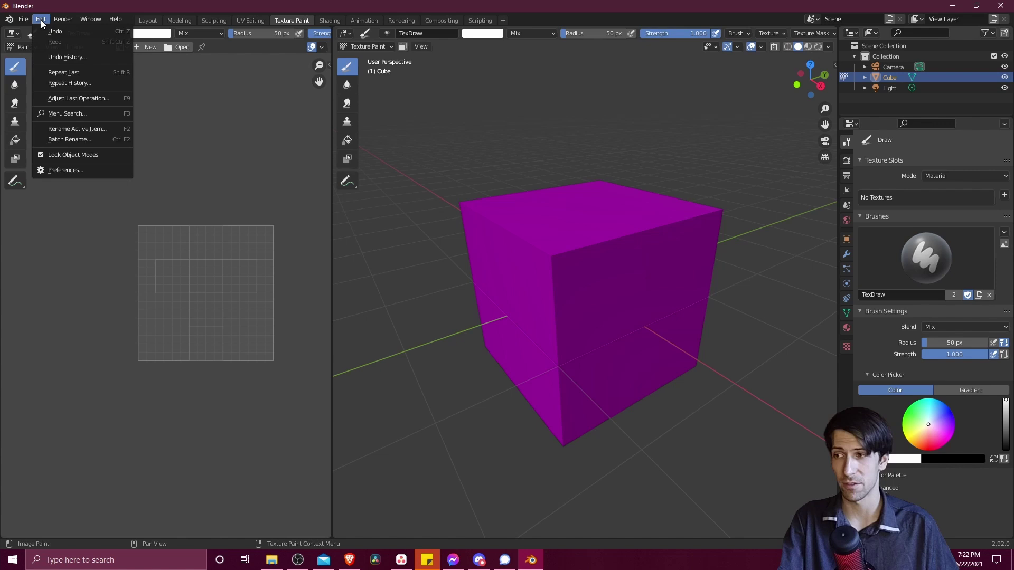
{"action": "left_click", "coordinate": [67, 170]}
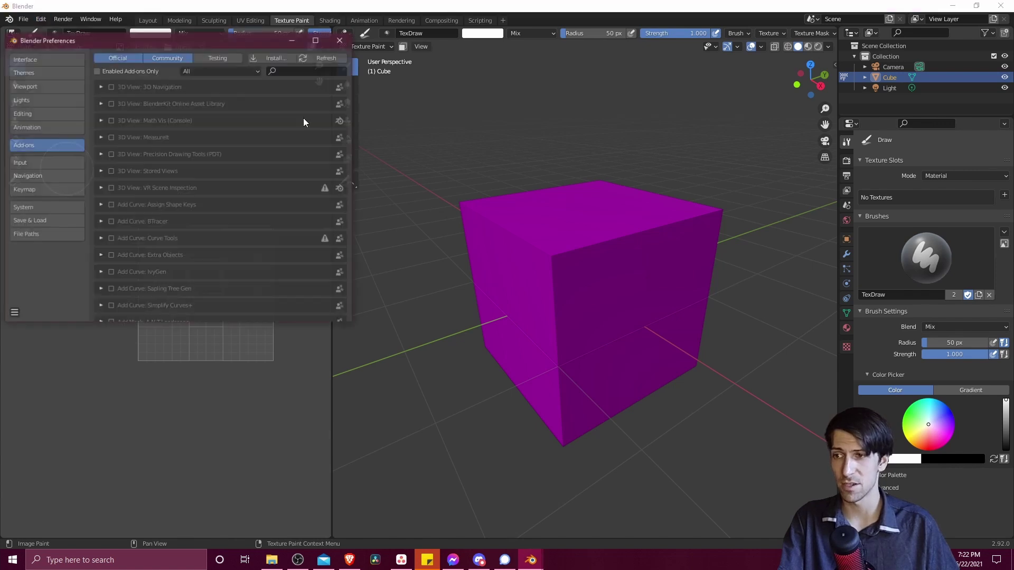
{"action": "left_click", "coordinate": [298, 75]}
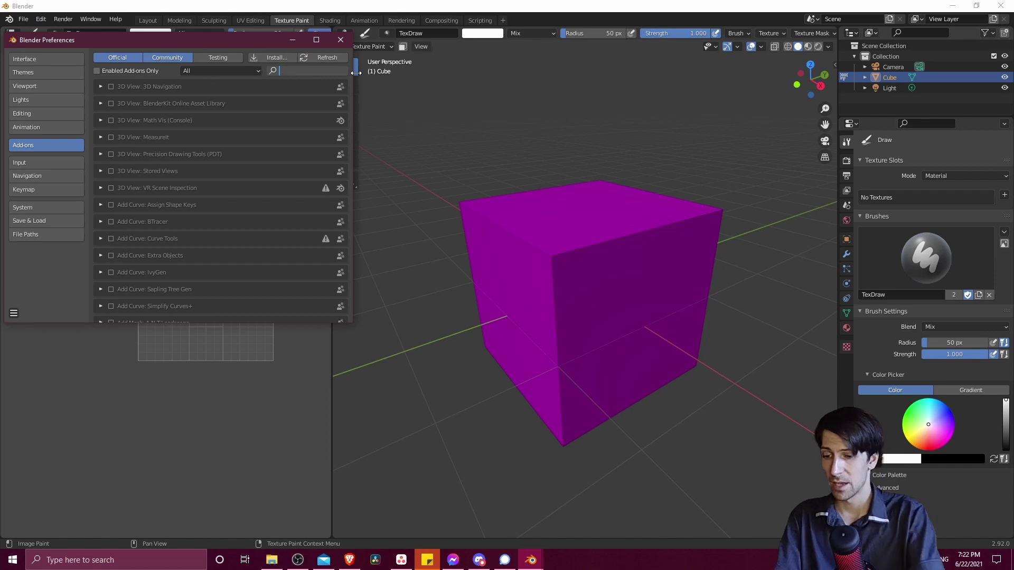
{"action": "type", "text": "palette"}
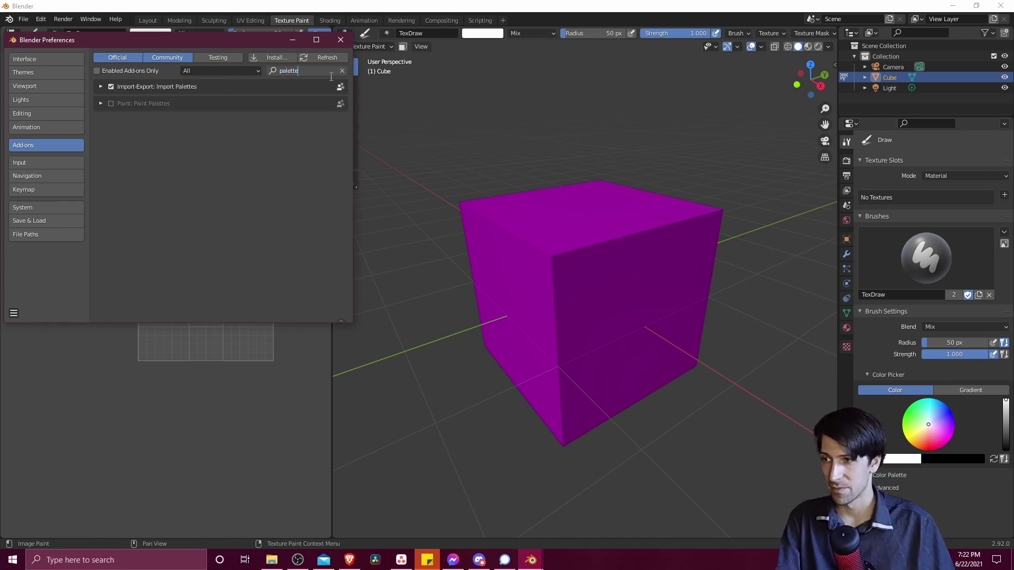
{"action": "key", "text": "Return"}
{"action": "left_click", "coordinate": [100, 86]}
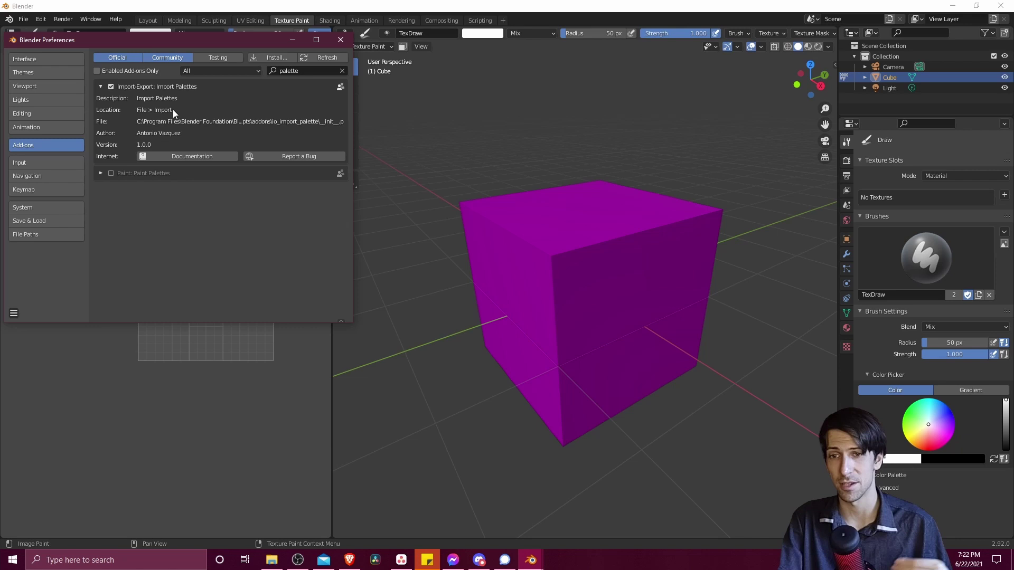
{"action": "left_click", "coordinate": [334, 44]}
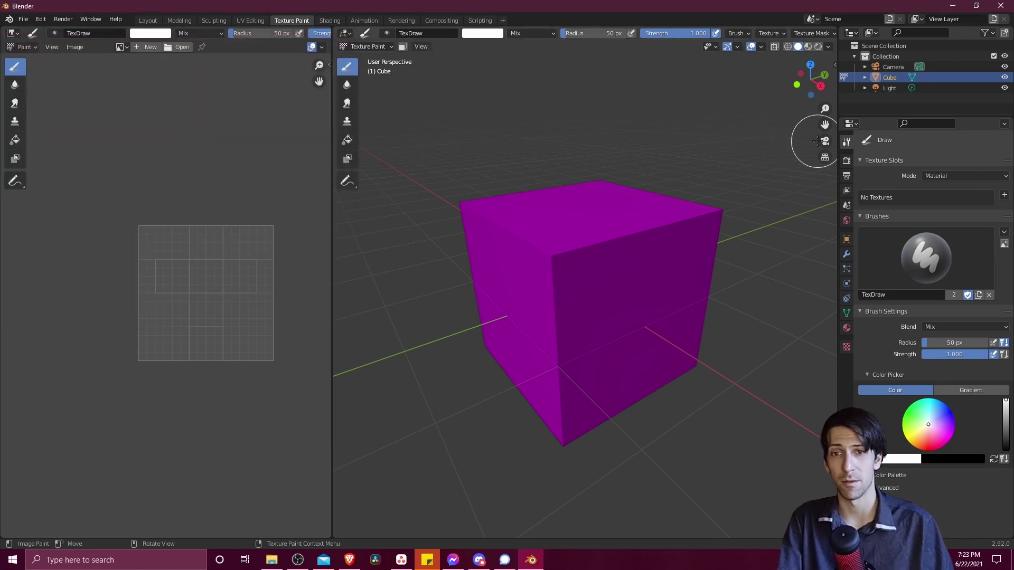
{"action": "left_click", "coordinate": [32, 20]}
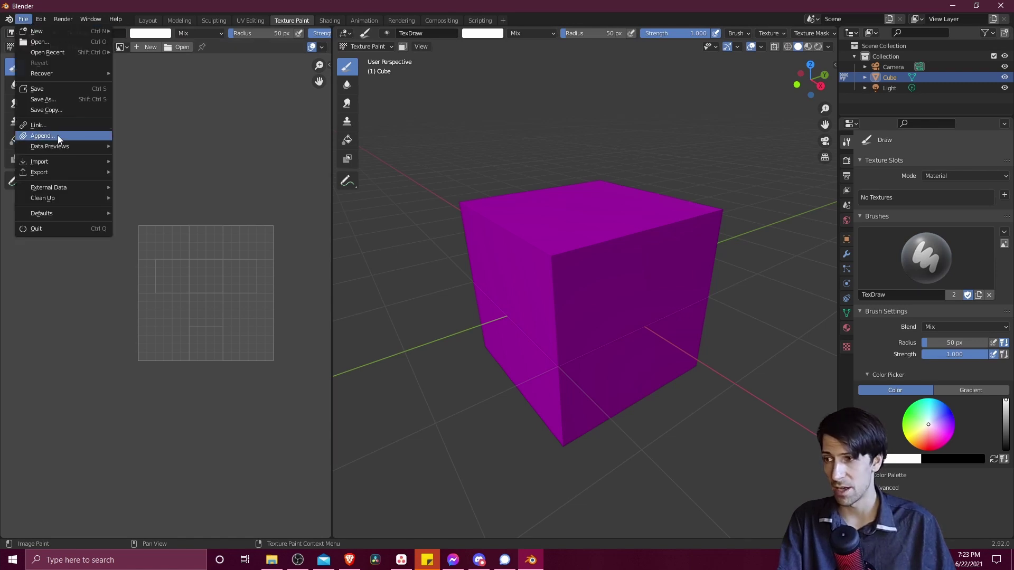
{"action": "mouse_move", "coordinate": [71, 161]}
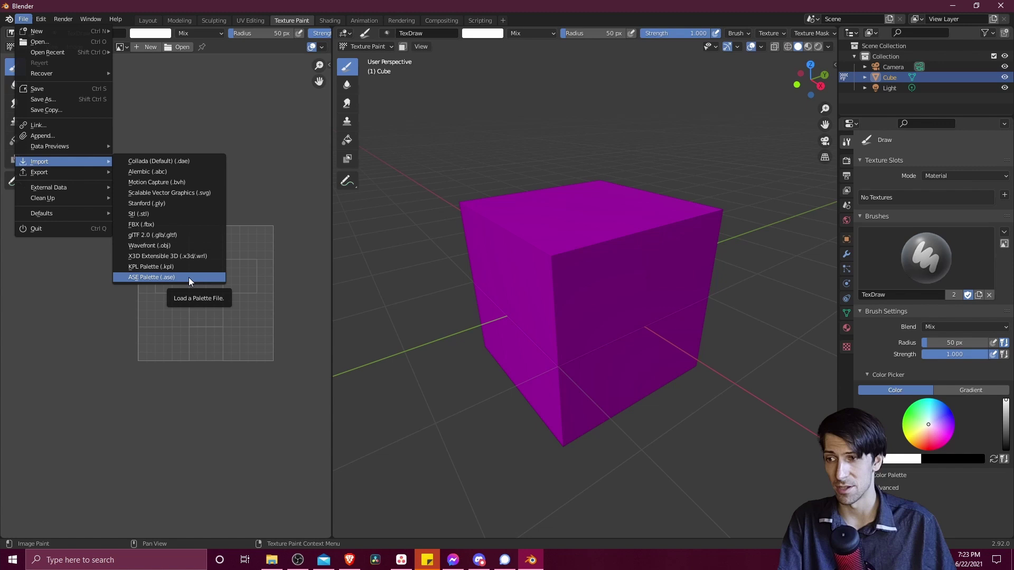
Step: Save Lospec's Snail Village palette as Photoshop .ASE (snail-village.ase) into D:\Assets\Palettes
{"action": "mouse_move", "coordinate": [349, 560]}
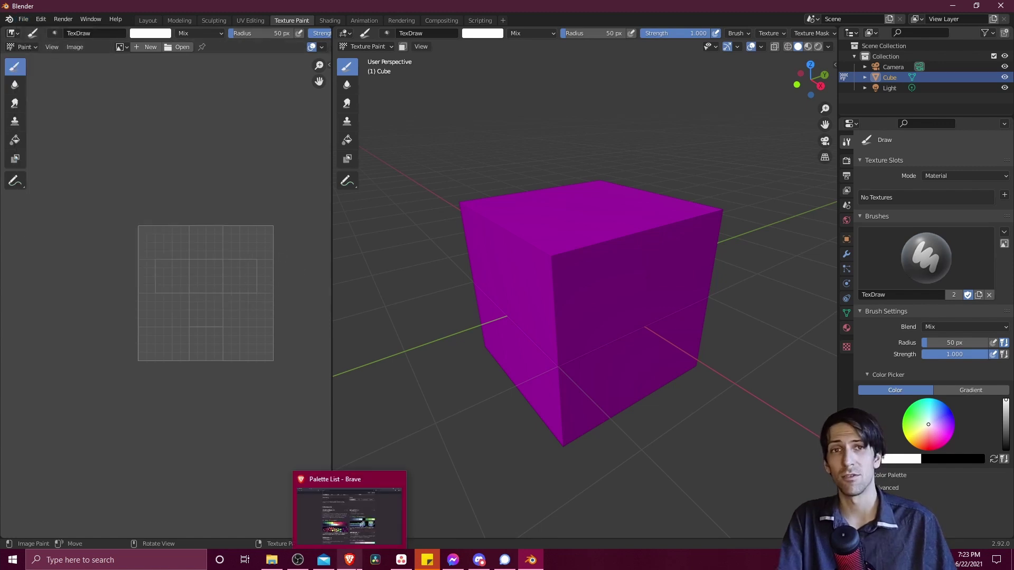
{"action": "left_click", "coordinate": [349, 559]}
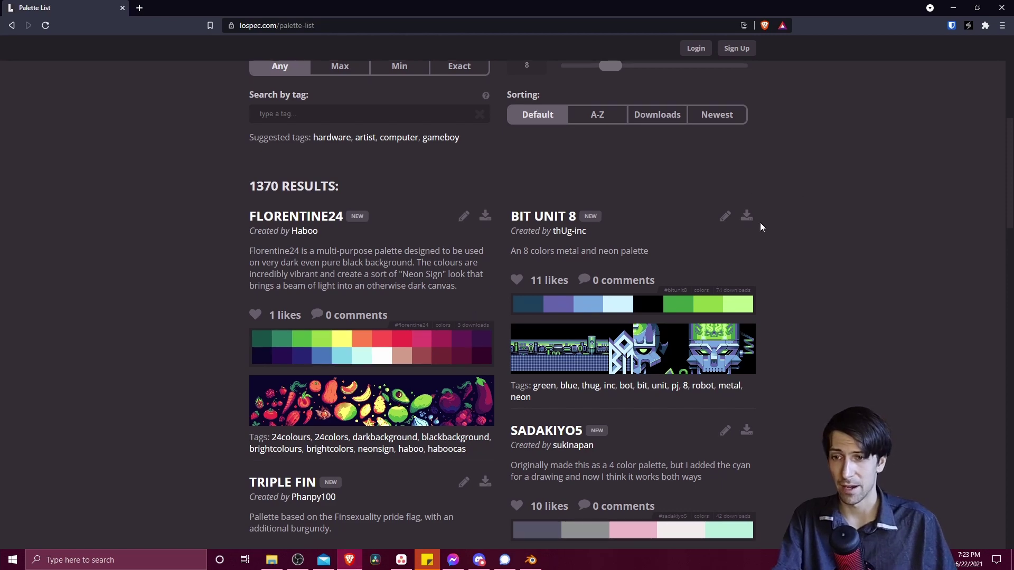
{"action": "scroll", "coordinate": [759, 224], "scroll_direction": "down", "scroll_amount": 5}
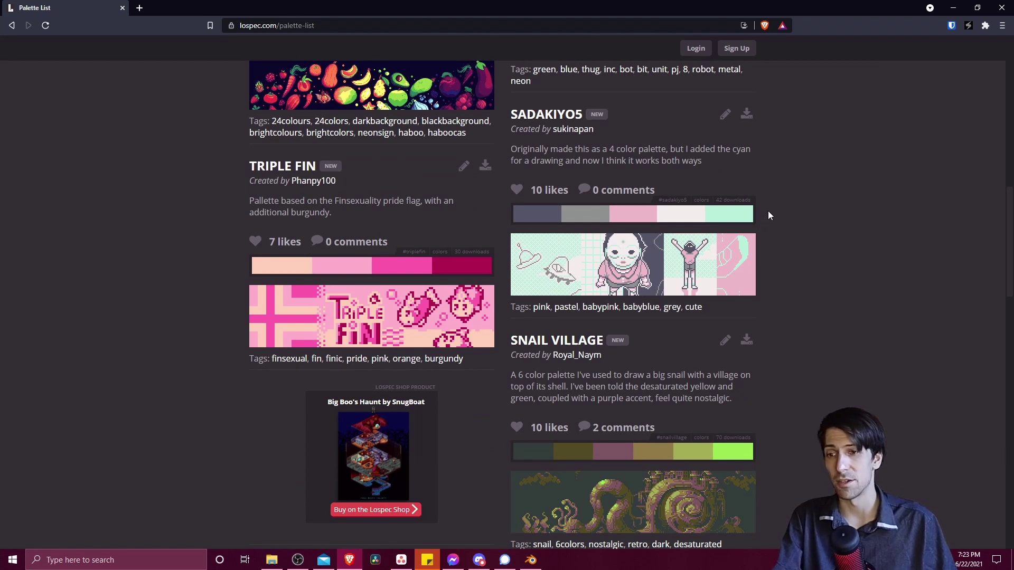
{"action": "scroll", "coordinate": [768, 214], "scroll_direction": "down", "scroll_amount": 3}
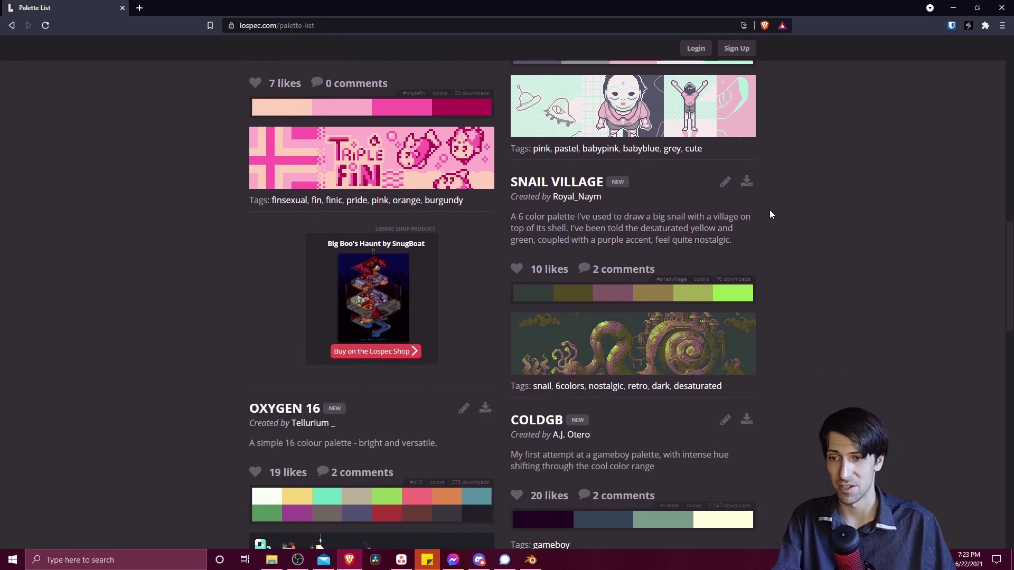
{"action": "left_click", "coordinate": [746, 182]}
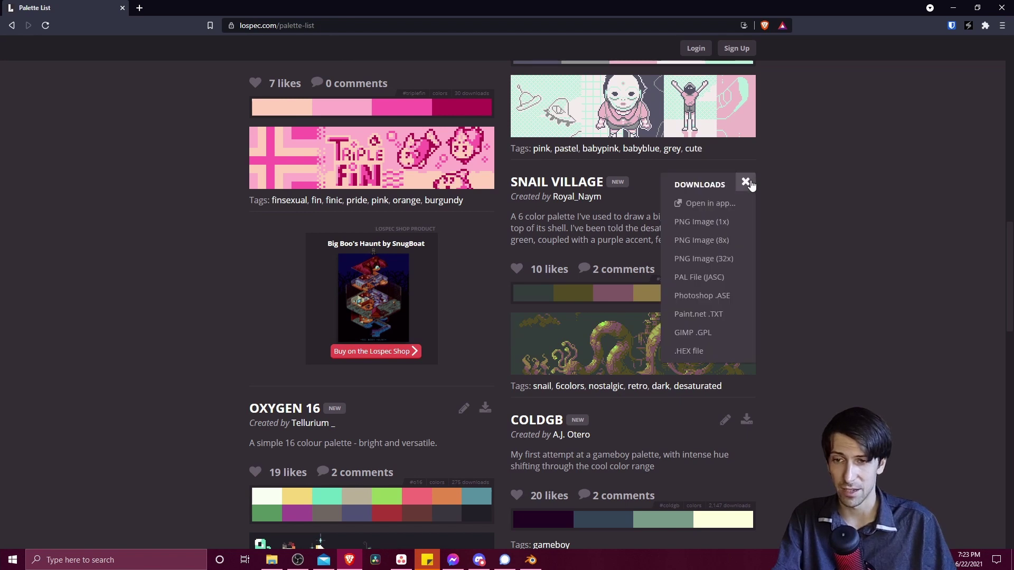
{"action": "left_click", "coordinate": [718, 297]}
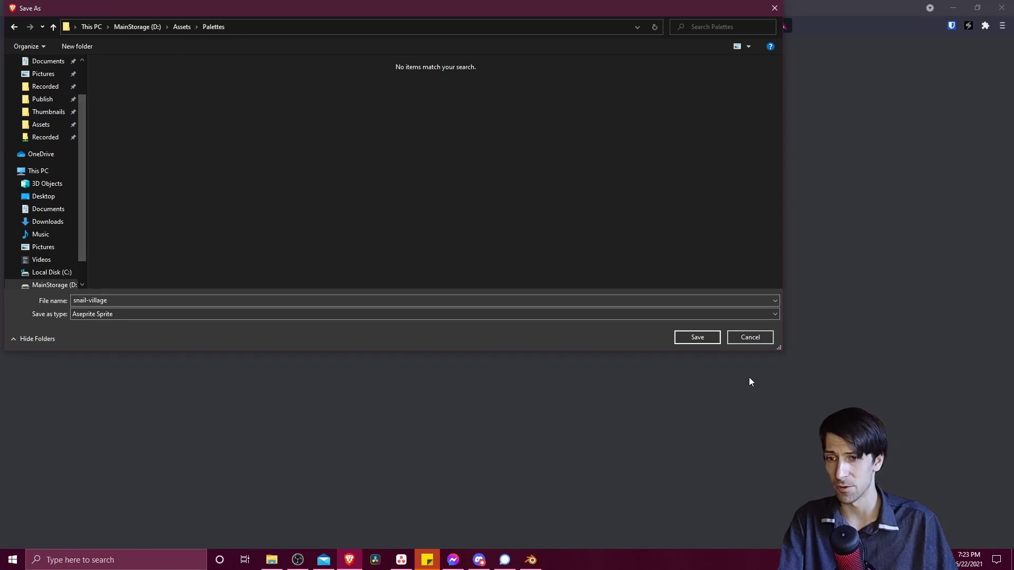
{"action": "left_click", "coordinate": [708, 337]}
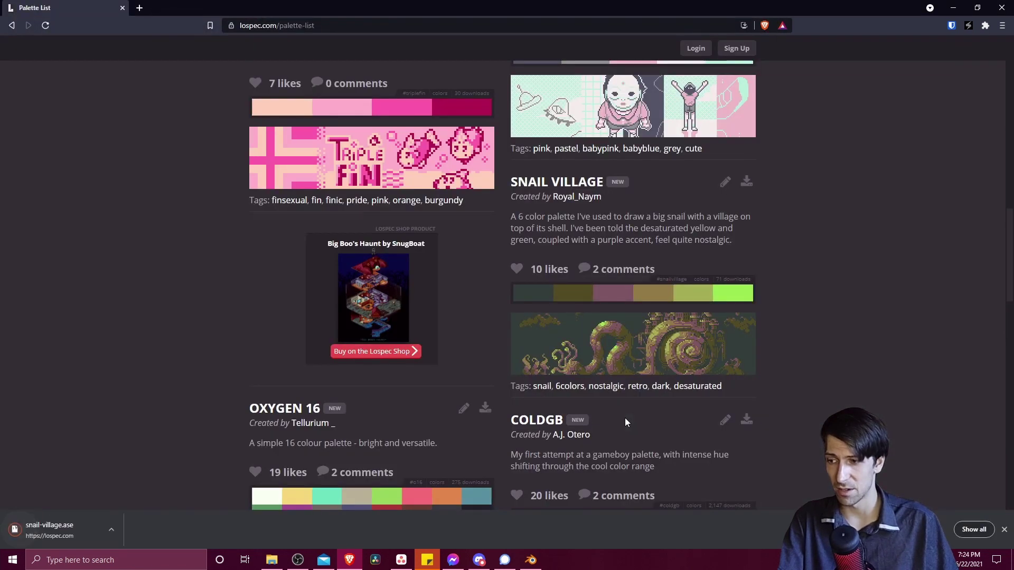
Step: Import snail-village.ase into Blender through File > Import > ASE Palette
{"action": "left_click", "coordinate": [533, 561]}
{"action": "left_click", "coordinate": [24, 19]}
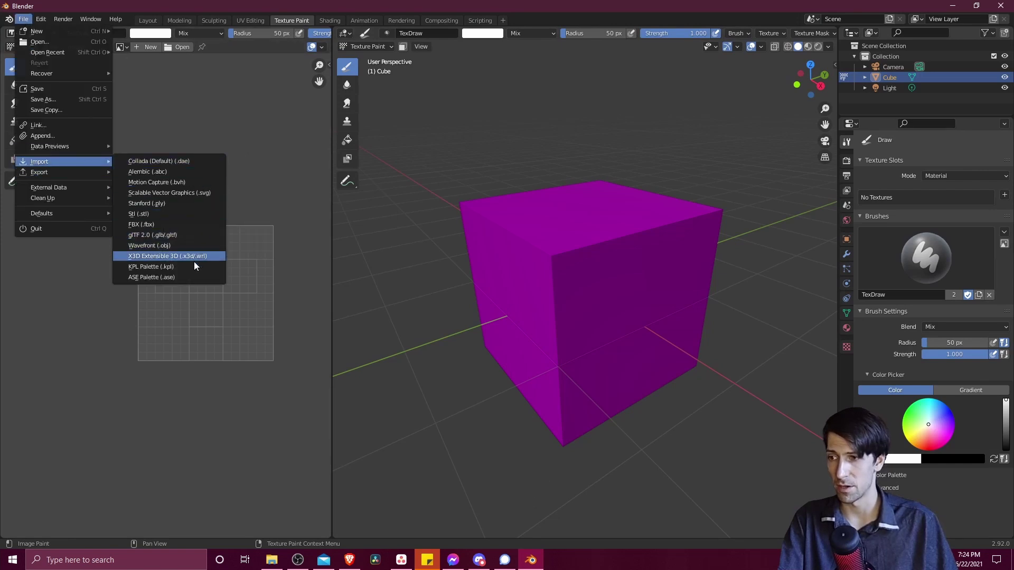
{"action": "left_click", "coordinate": [192, 276]}
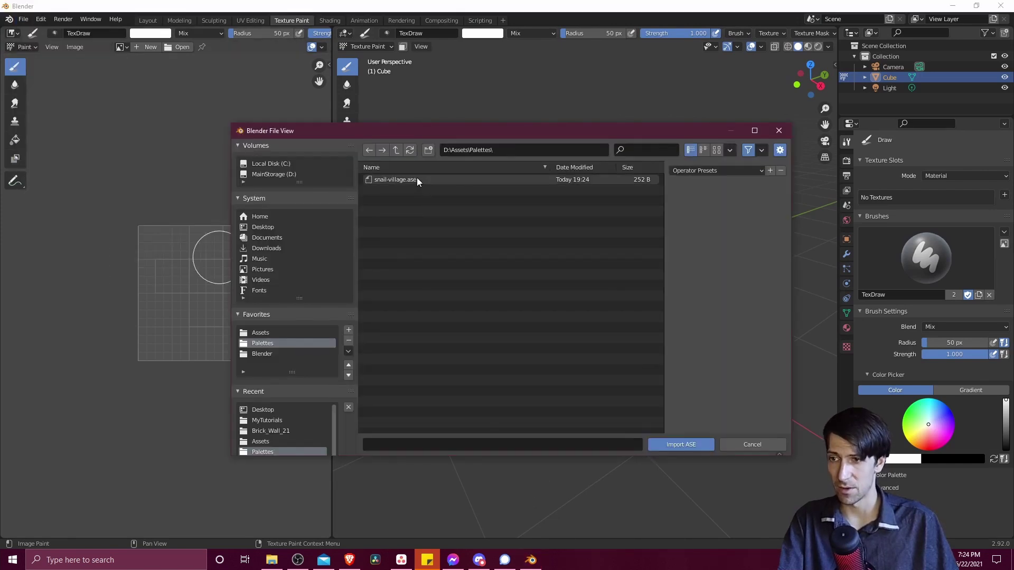
{"action": "left_click", "coordinate": [417, 180]}
{"action": "double_click", "coordinate": [420, 179]}
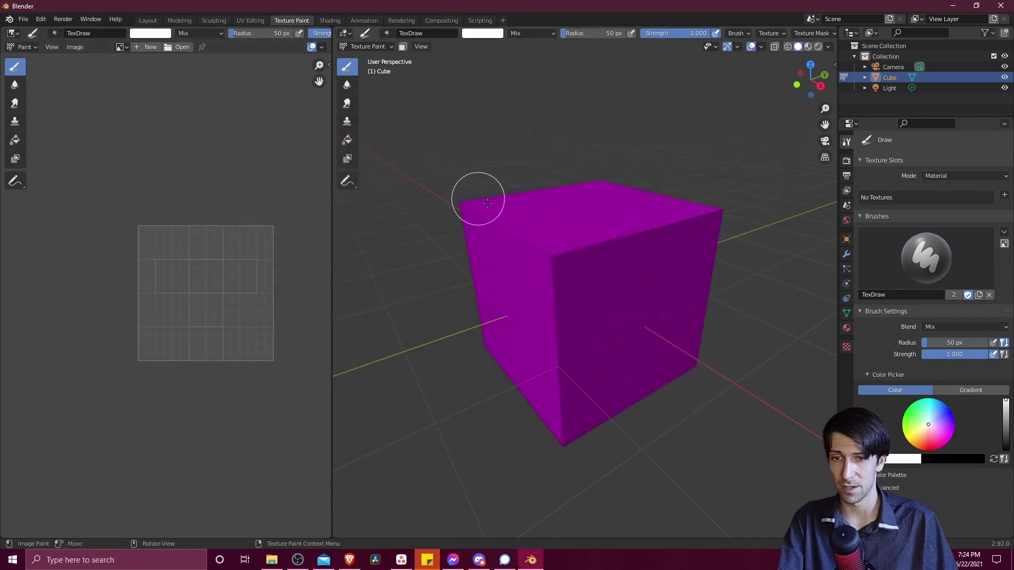
Step: Make snail-village.ase the active Color Palette and set the brush to its bright green
{"action": "scroll", "coordinate": [879, 256], "scroll_direction": "down", "scroll_amount": 3}
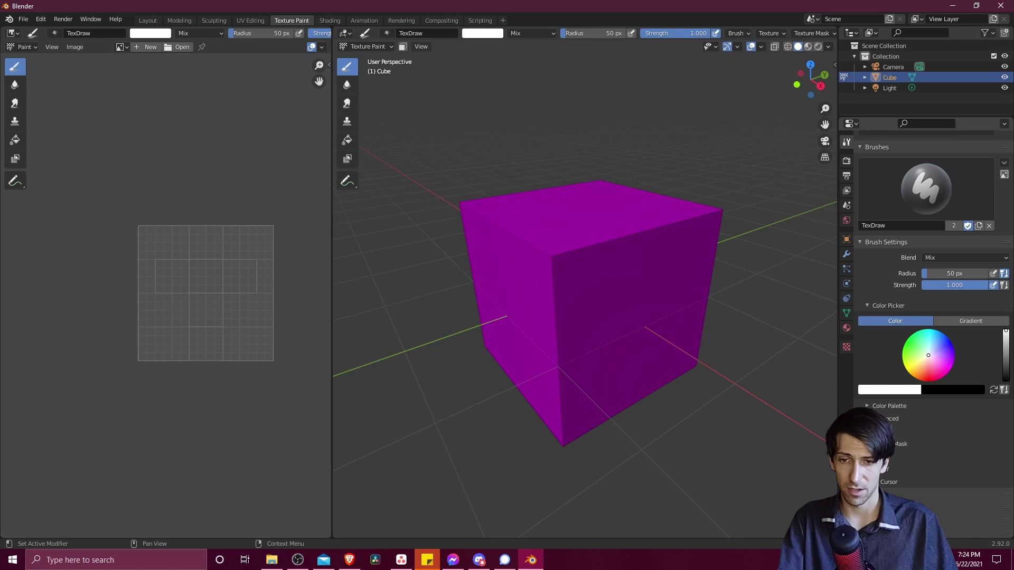
{"action": "left_click", "coordinate": [867, 406]}
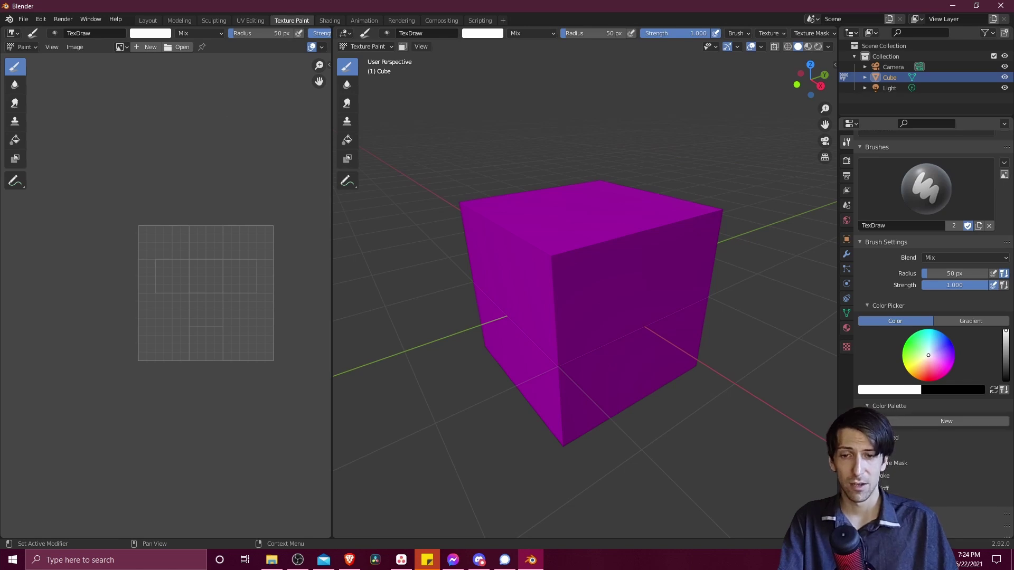
{"action": "left_click", "coordinate": [872, 421]}
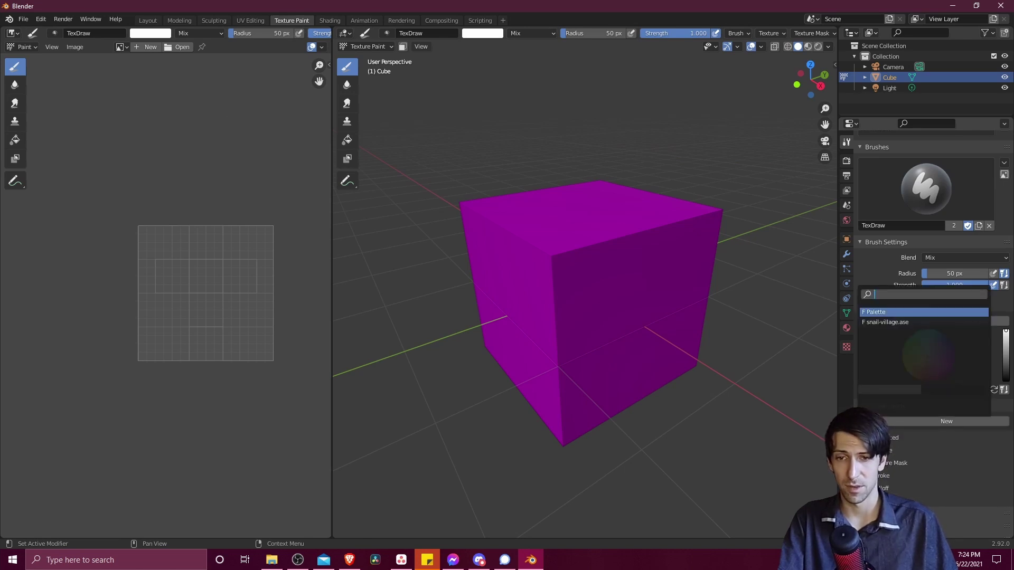
{"action": "left_click", "coordinate": [920, 323]}
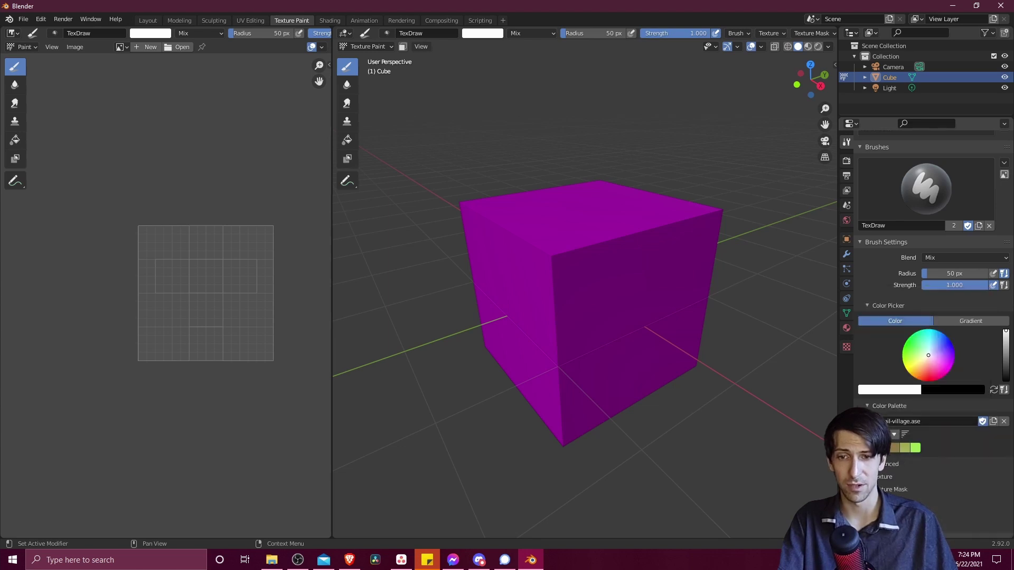
{"action": "left_click", "coordinate": [868, 448]}
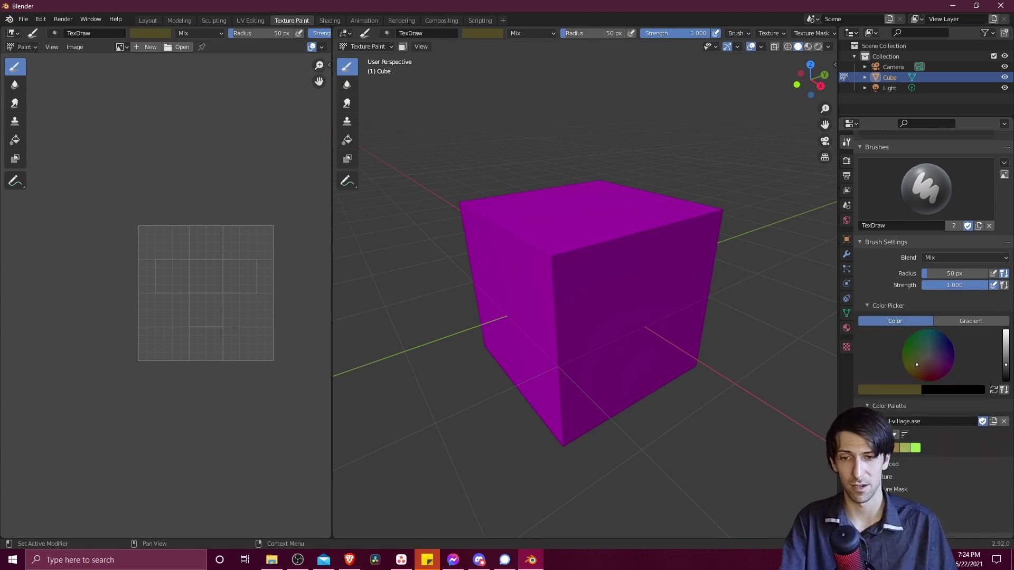
{"action": "left_click", "coordinate": [906, 449]}
{"action": "left_click", "coordinate": [914, 449]}
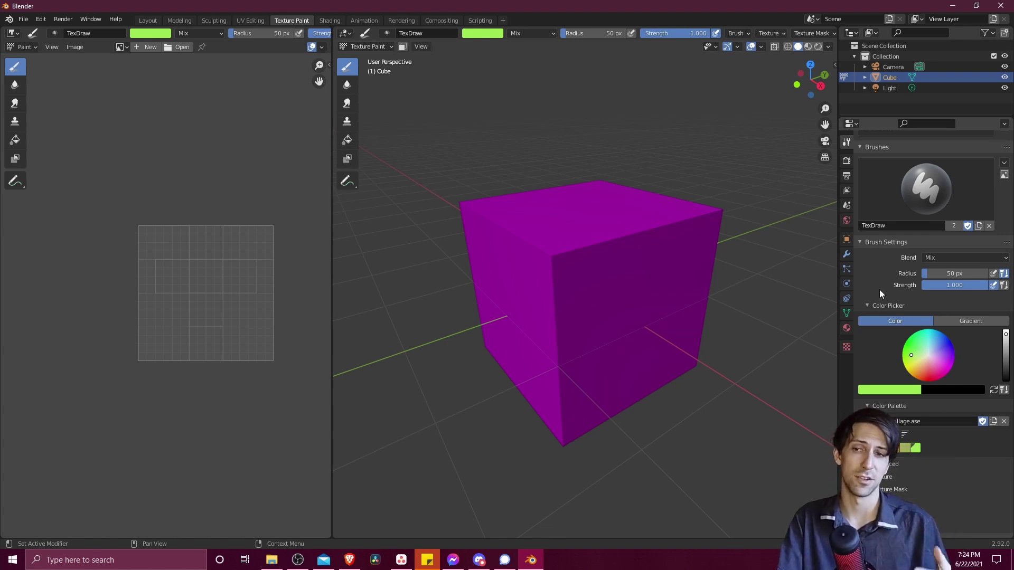
{"action": "scroll", "coordinate": [940, 280], "scroll_direction": "up", "scroll_amount": 3}
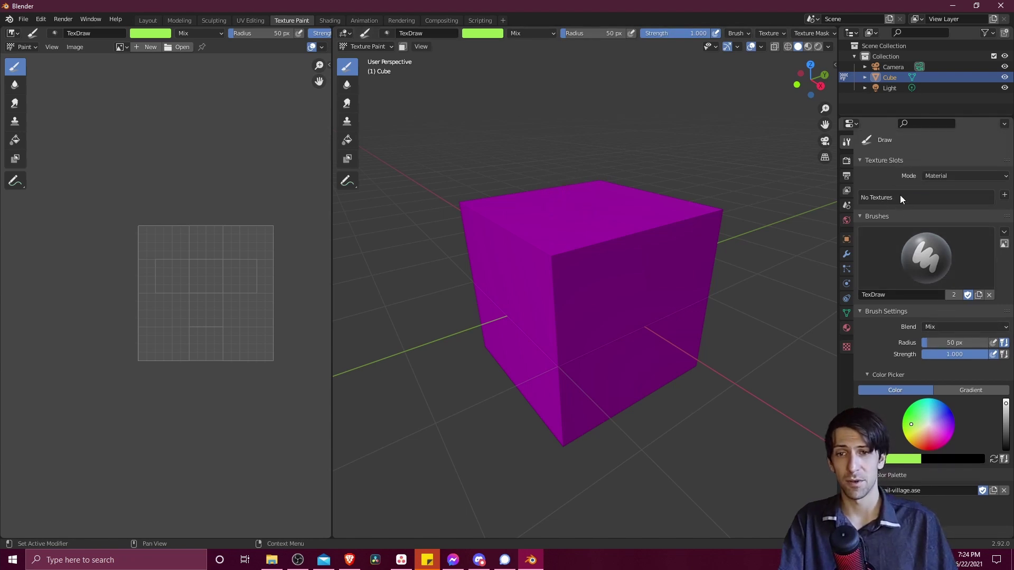
Step: Add a Base Color texture slot of 2048 × 2048 to the cube
{"action": "left_click", "coordinate": [1004, 198]}
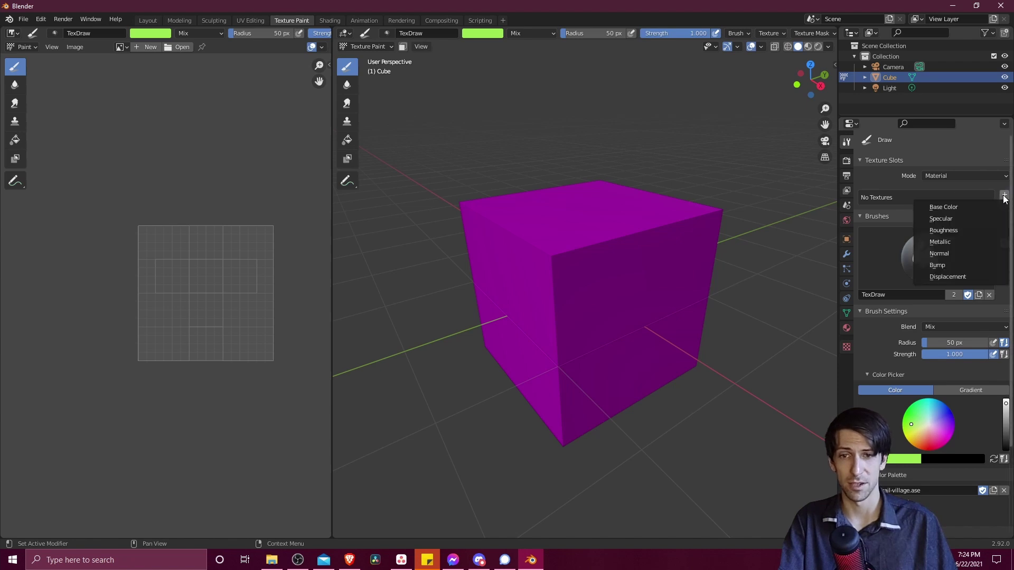
{"action": "left_click", "coordinate": [972, 207]}
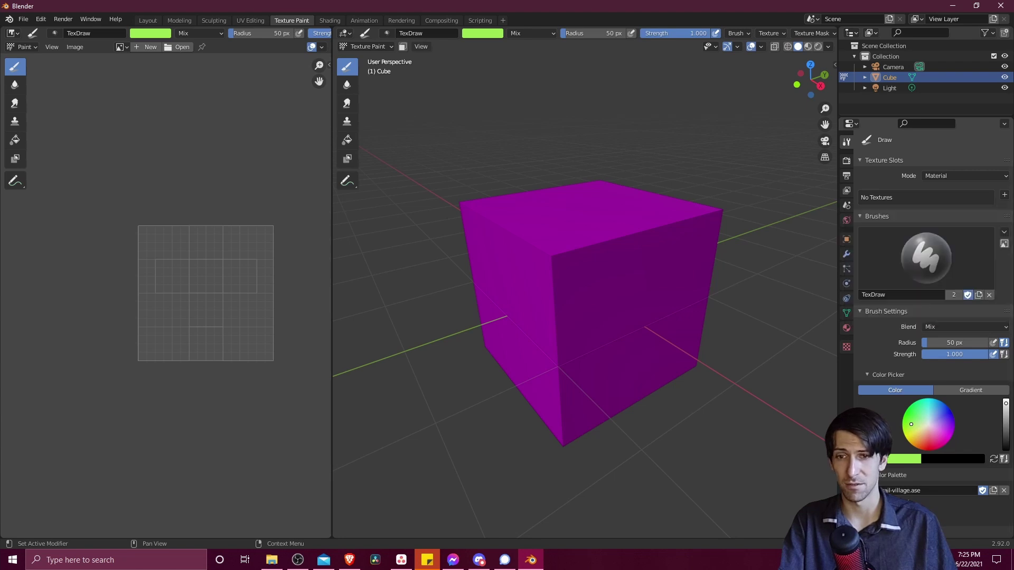
{"action": "left_click", "coordinate": [1004, 195]}
{"action": "left_click", "coordinate": [991, 206]}
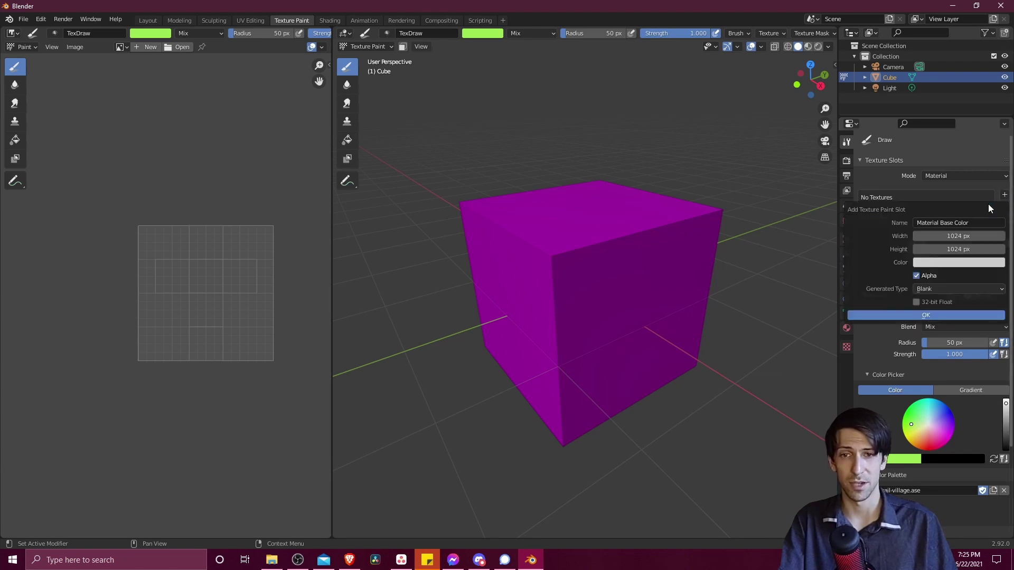
{"action": "left_click", "coordinate": [979, 236]}
{"action": "type", "text": "2048"}
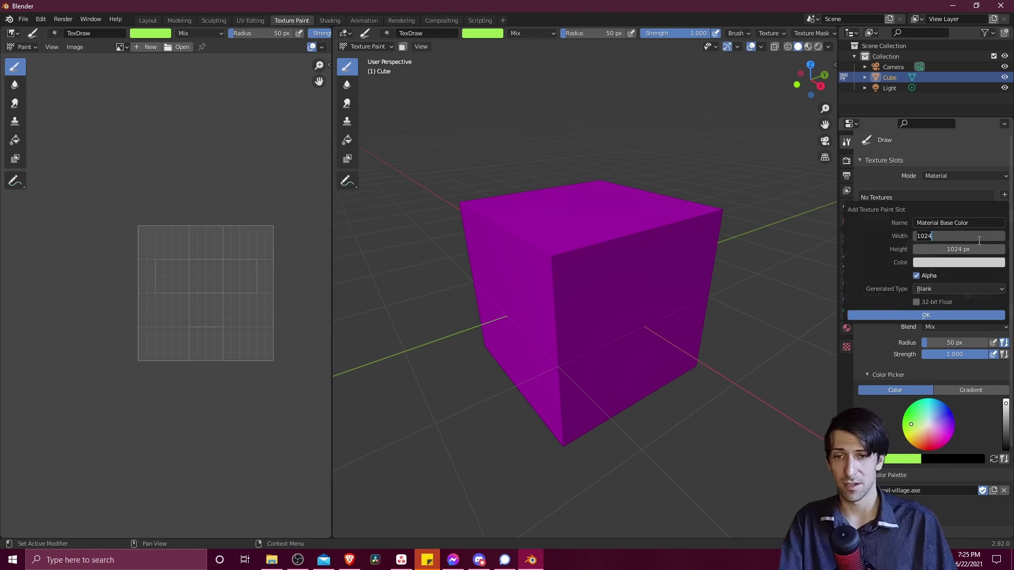
{"action": "key", "text": "Tab"}
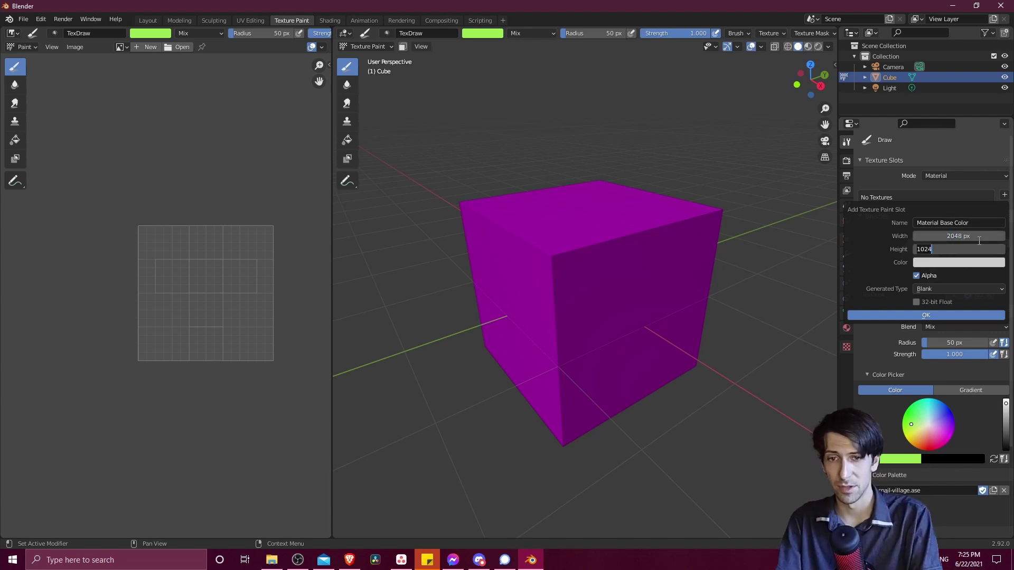
{"action": "type", "text": "2048"}
{"action": "key", "text": "Return"}
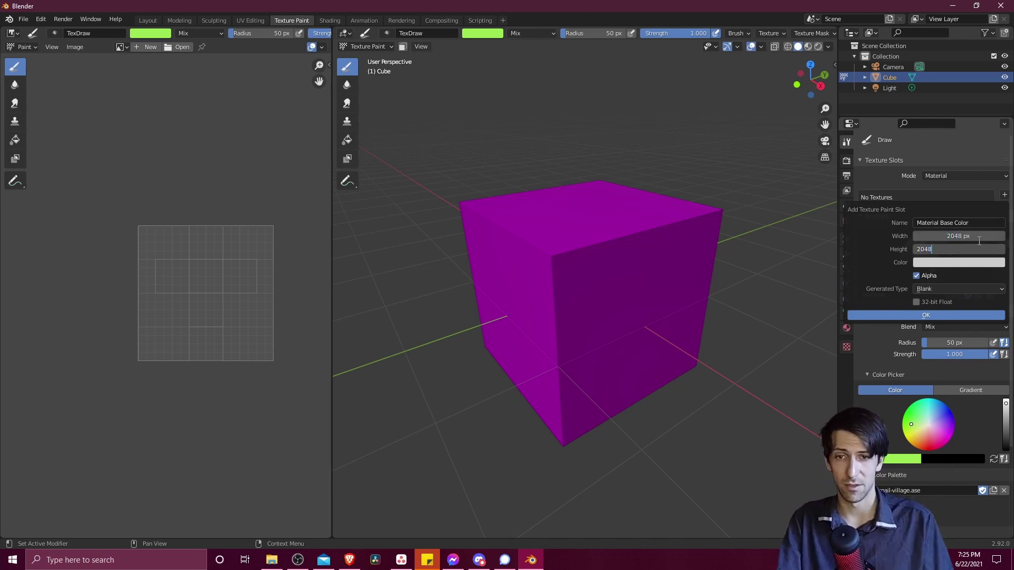
{"action": "left_click", "coordinate": [928, 315]}
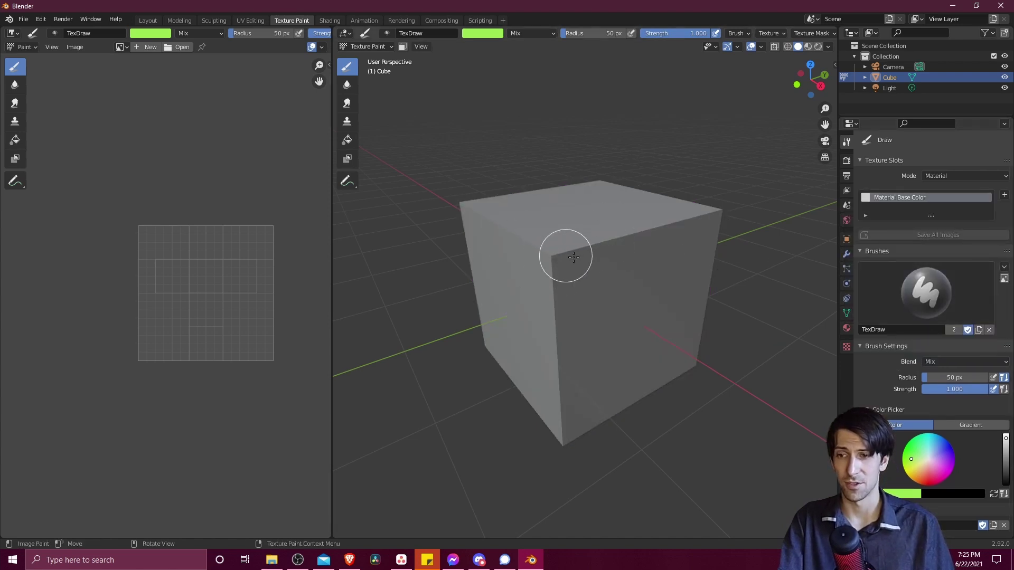
Step: Pick the tan palette swatch and paint a brown stroke across the cube's top front corner
{"action": "middle_click_drag", "start_coordinate": [599, 227], "coordinate": [618, 232]}
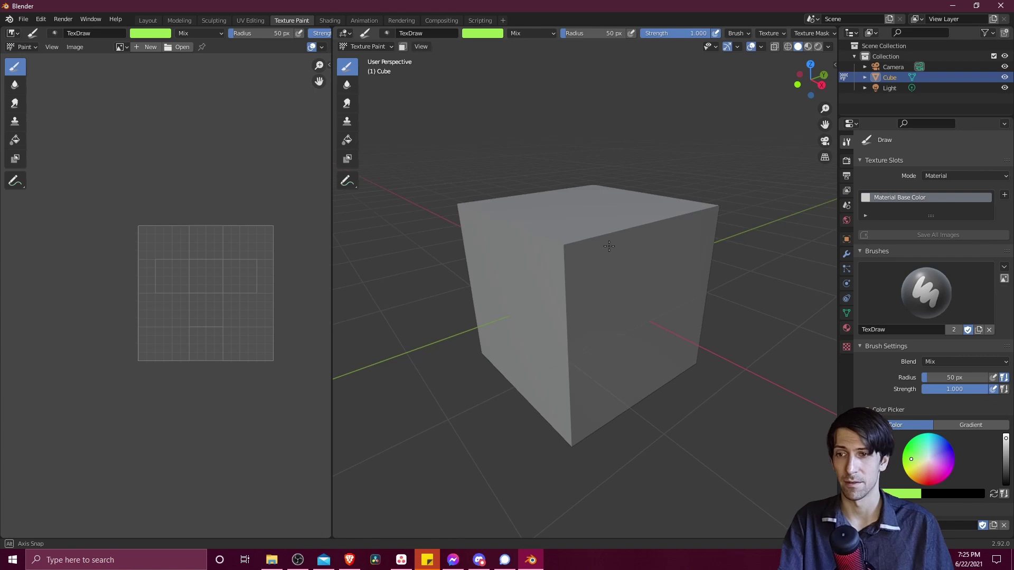
{"action": "scroll", "coordinate": [981, 442], "scroll_direction": "down", "scroll_amount": 5}
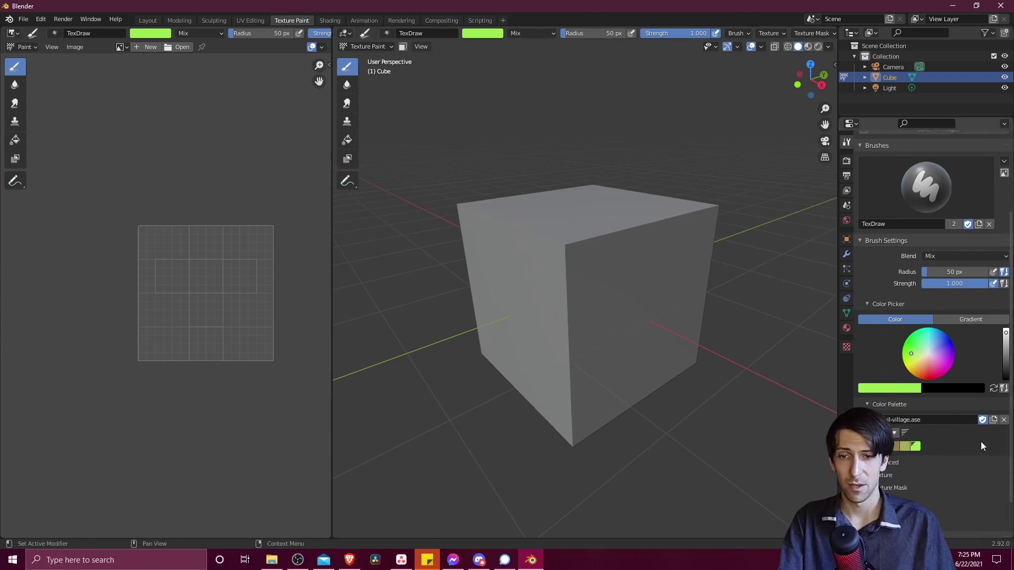
{"action": "left_click", "coordinate": [896, 447]}
{"action": "mouse_move", "coordinate": [541, 243]}
{"action": "left_mouse_down"}
{"action": "mouse_move", "coordinate": [565, 267]}
{"action": "mouse_move", "coordinate": [604, 267]}
{"action": "left_mouse_up"}
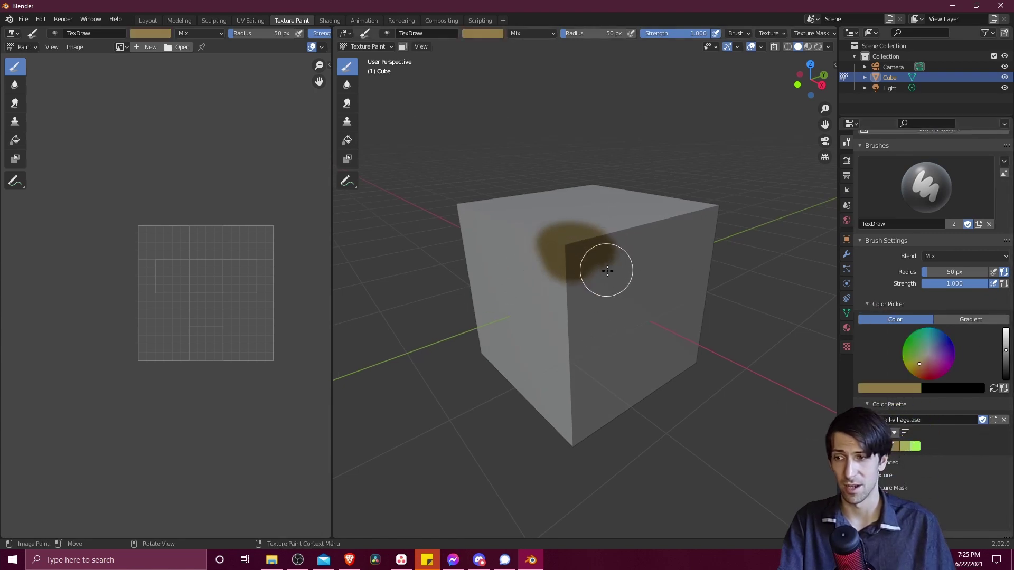
{"action": "left_click", "coordinate": [119, 48]}
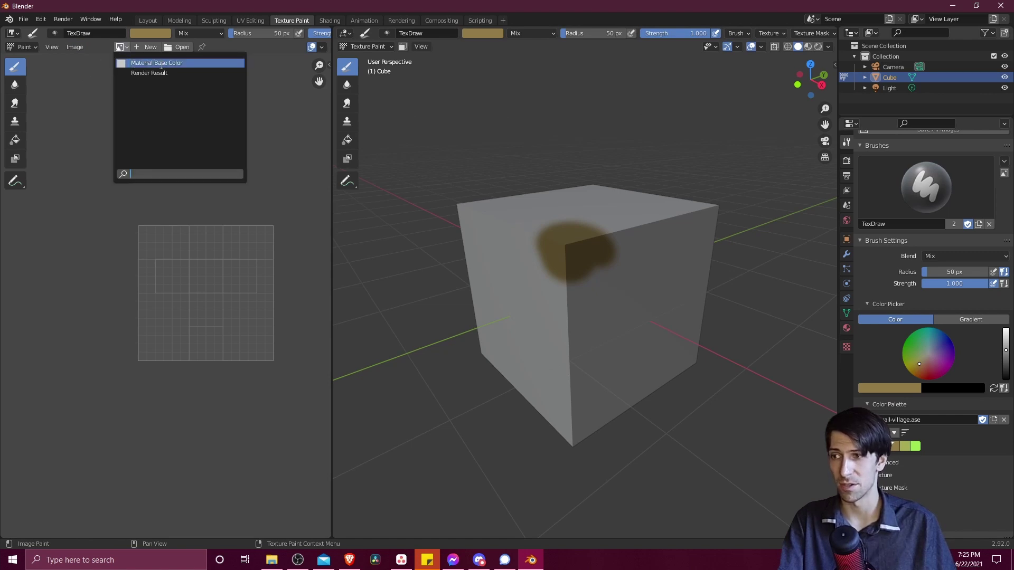
Step: Show Material Base Color in the Image Editor and paint a muted pink stroke below the tan blob
{"action": "left_click", "coordinate": [161, 62]}
{"action": "scroll", "coordinate": [169, 156], "scroll_direction": "down", "scroll_amount": 3}
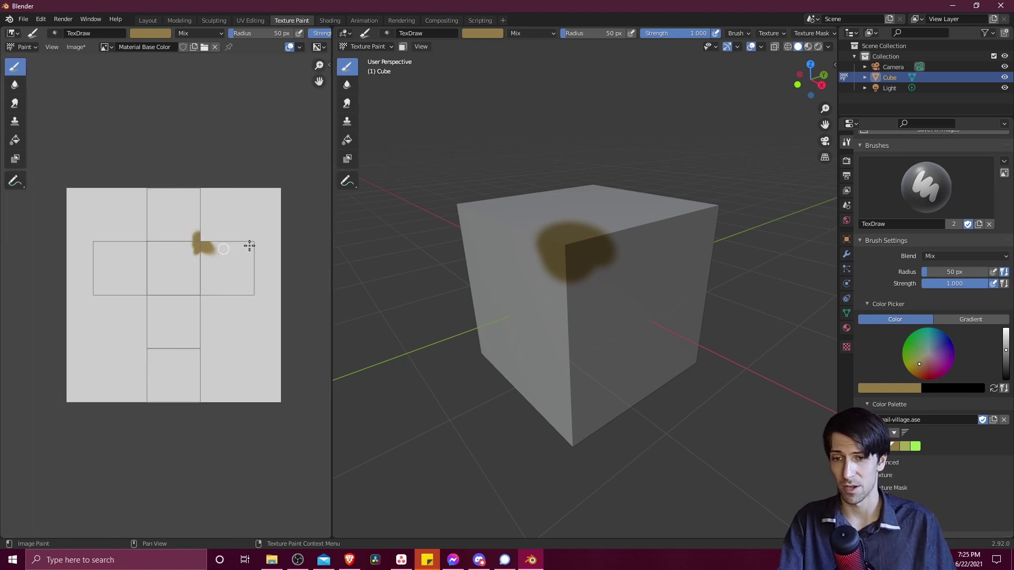
{"action": "left_click", "coordinate": [895, 446]}
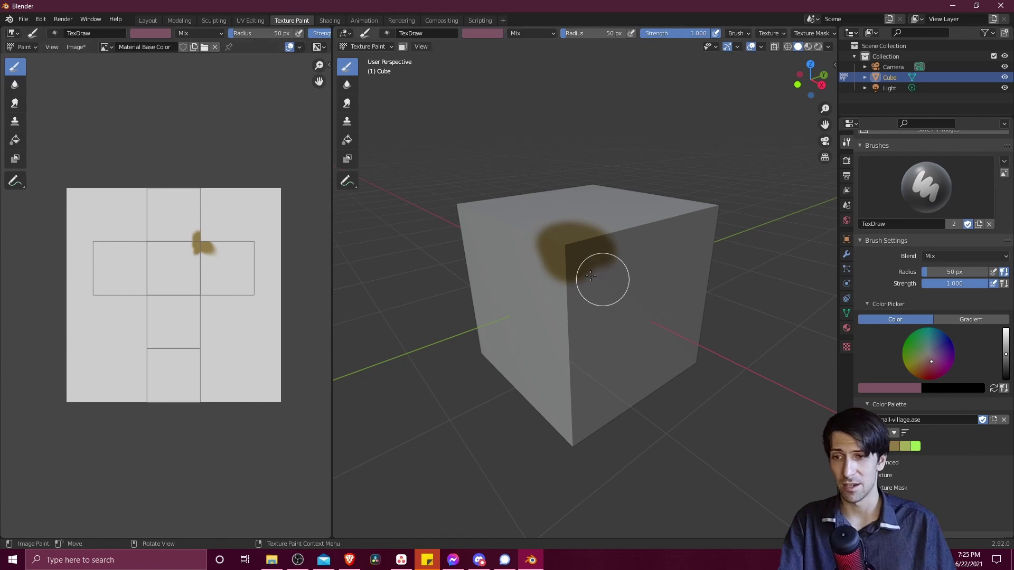
{"action": "middle_click_drag", "start_coordinate": [557, 256], "coordinate": [560, 256]}
{"action": "mouse_move", "coordinate": [560, 256]}
{"action": "left_mouse_down"}
{"action": "mouse_move", "coordinate": [575, 290]}
{"action": "mouse_move", "coordinate": [600, 294]}
{"action": "left_mouse_up"}
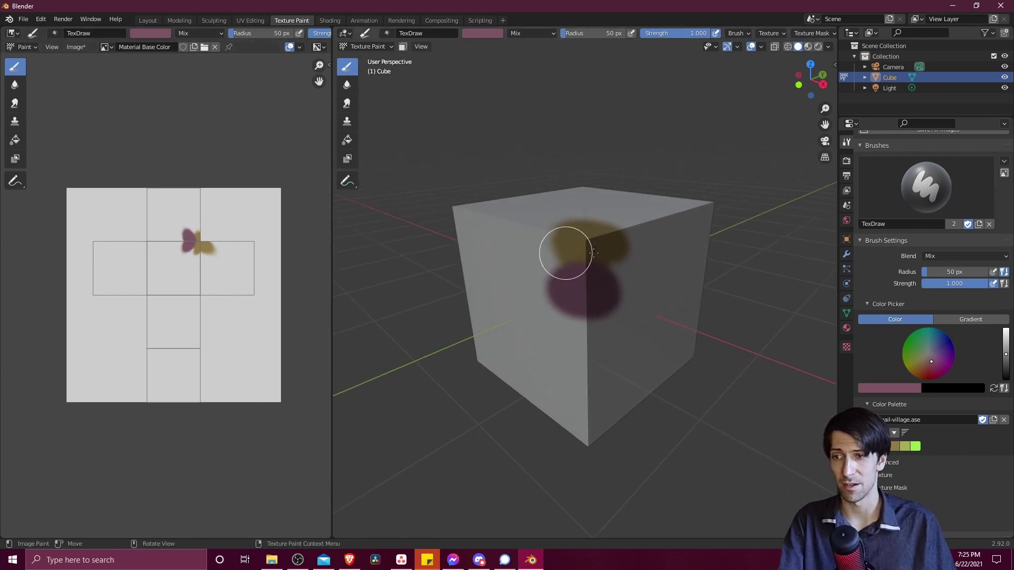
Step: Turn the cube and paint a yellow-green stroke across its top face
{"action": "mouse_move", "coordinate": [538, 252]}
{"action": "middle_mouse_down"}
{"action": "mouse_move", "coordinate": [514, 258]}
{"action": "mouse_move", "coordinate": [596, 262]}
{"action": "mouse_move", "coordinate": [645, 199]}
{"action": "middle_mouse_up"}
{"action": "scroll", "coordinate": [600, 264], "scroll_direction": "up", "scroll_amount": 3}
{"action": "left_click", "coordinate": [904, 446]}
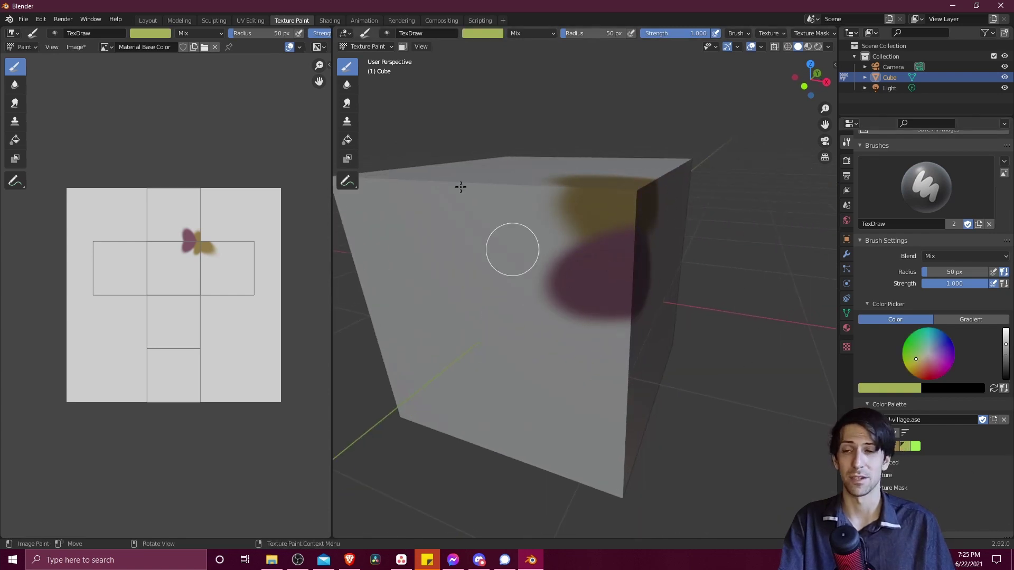
{"action": "mouse_move", "coordinate": [570, 196]}
{"action": "left_mouse_down"}
{"action": "mouse_move", "coordinate": [560, 215]}
{"action": "mouse_move", "coordinate": [510, 230]}
{"action": "left_mouse_up"}
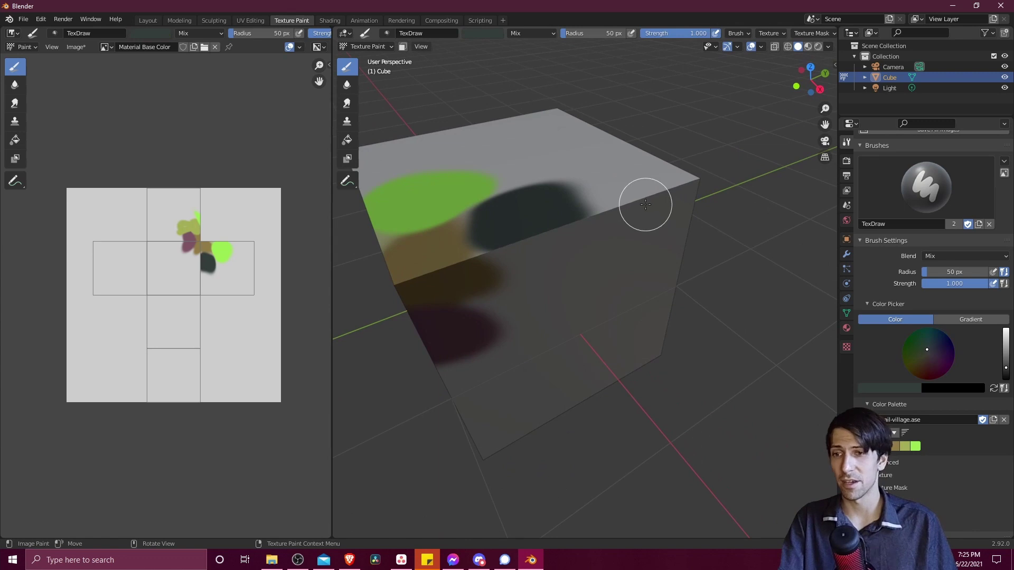
Step: Start a new General file, choosing Don't Save for the painted cube
{"action": "left_click", "coordinate": [23, 19]}
{"action": "mouse_move", "coordinate": [37, 30]}
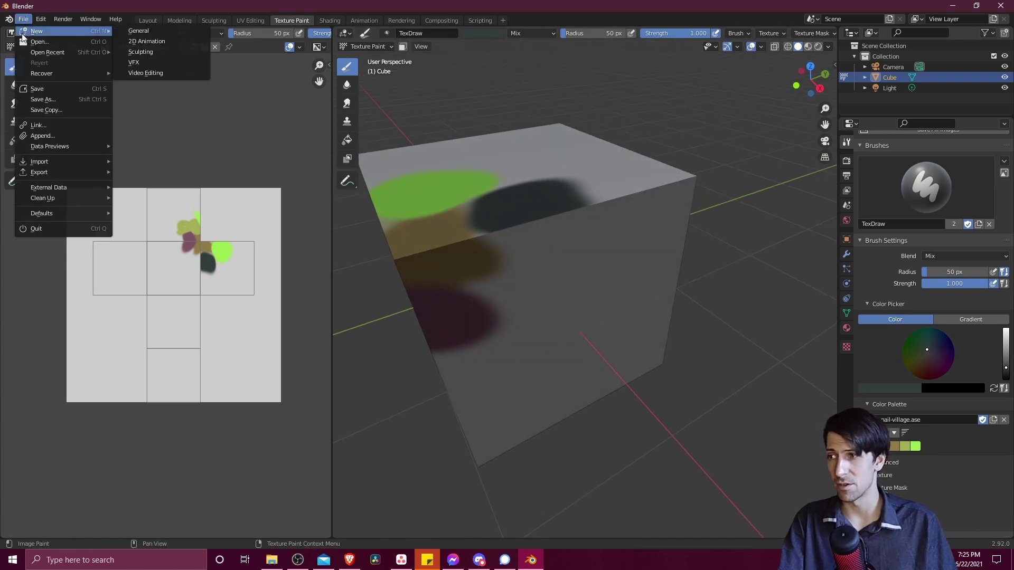
{"action": "left_click", "coordinate": [139, 31]}
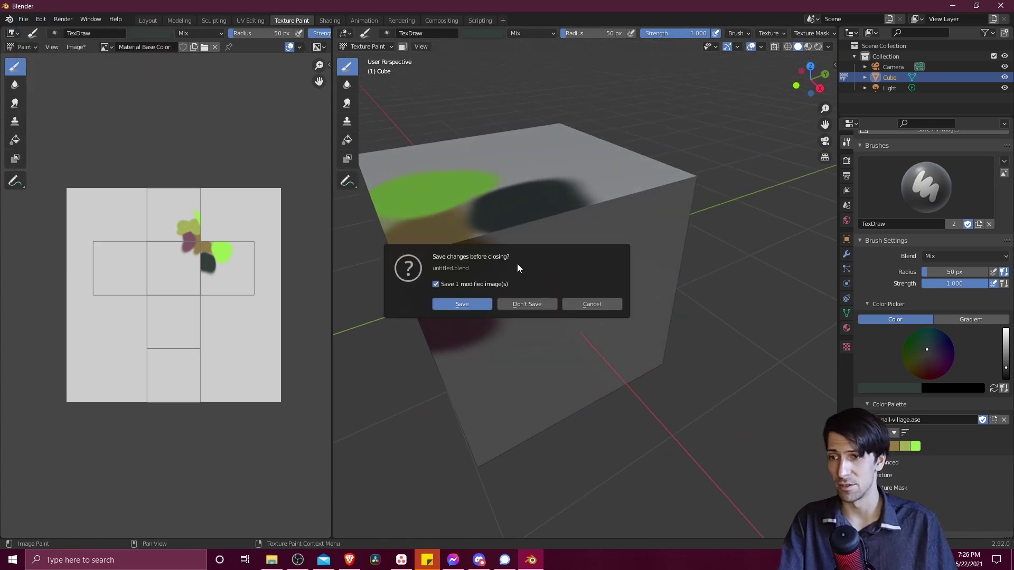
{"action": "left_click", "coordinate": [530, 303]}
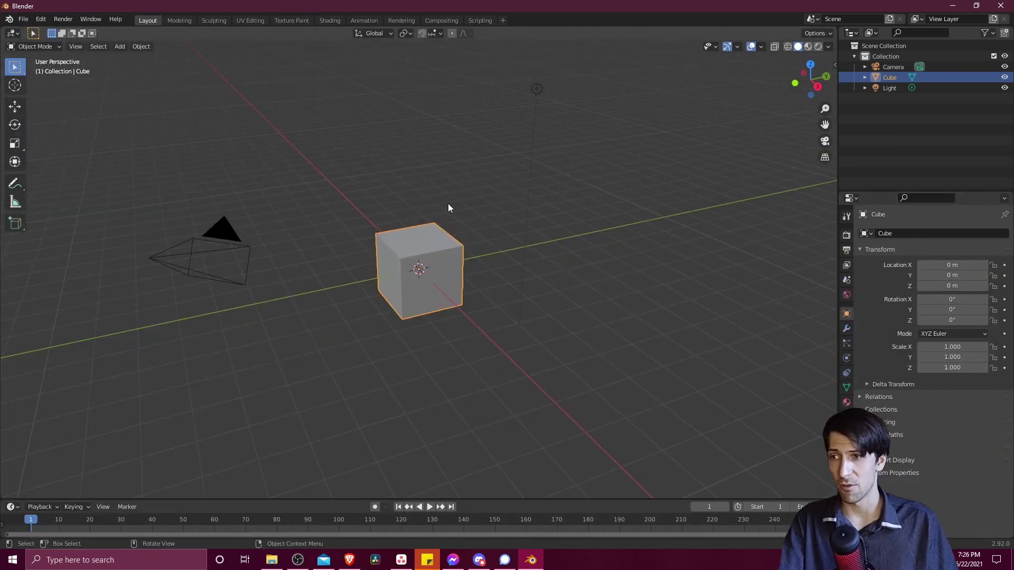
Step: In Texture Paint, open the Color Palette browser to see which palettes remain
{"action": "left_click", "coordinate": [314, 21]}
{"action": "scroll", "coordinate": [924, 381], "scroll_direction": "down", "scroll_amount": 3}
{"action": "left_click", "coordinate": [895, 405]}
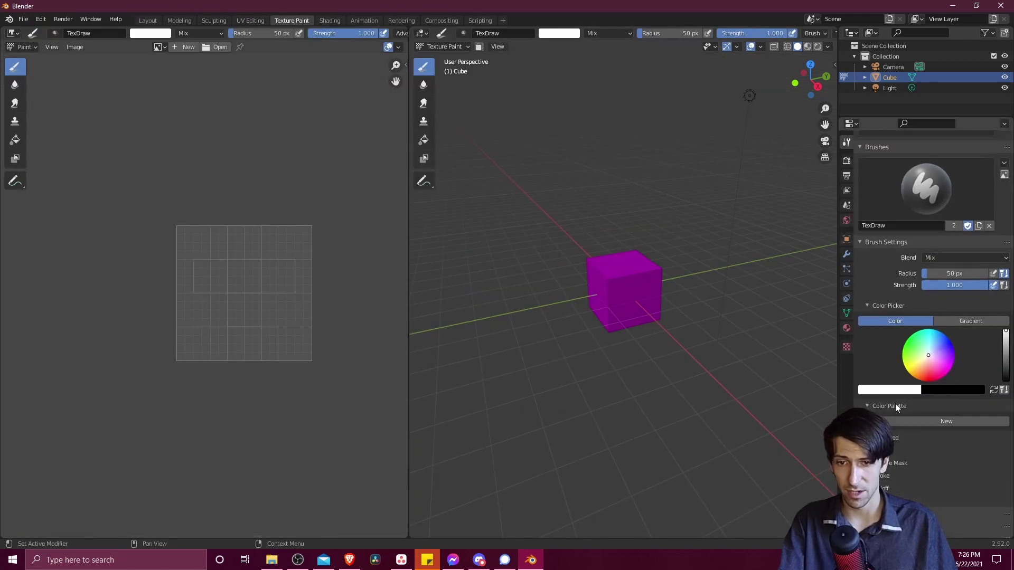
{"action": "left_click", "coordinate": [869, 421]}
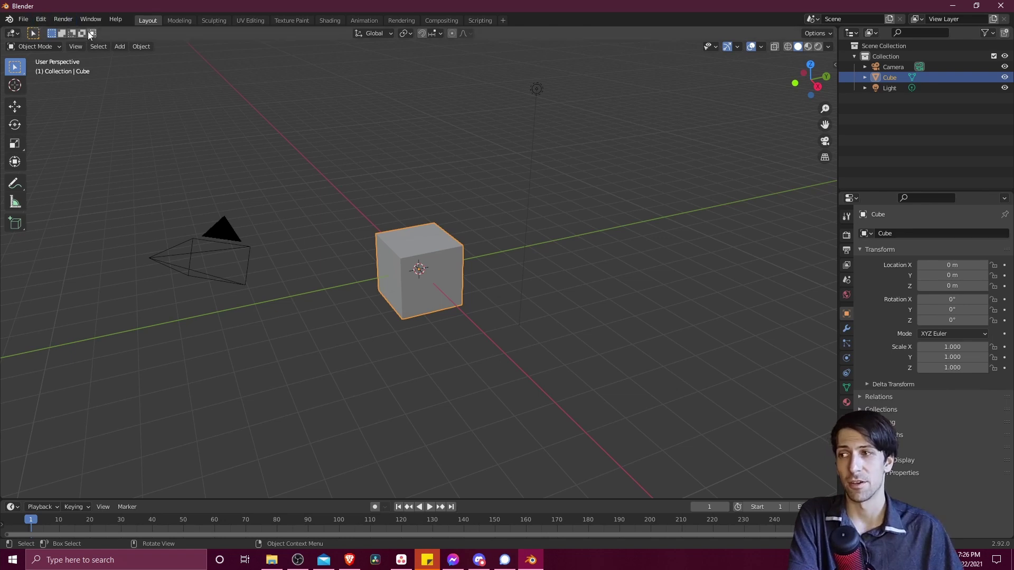
Step: Import snail-village.ase again via File > Import > ASE Palette
{"action": "left_click", "coordinate": [30, 20]}
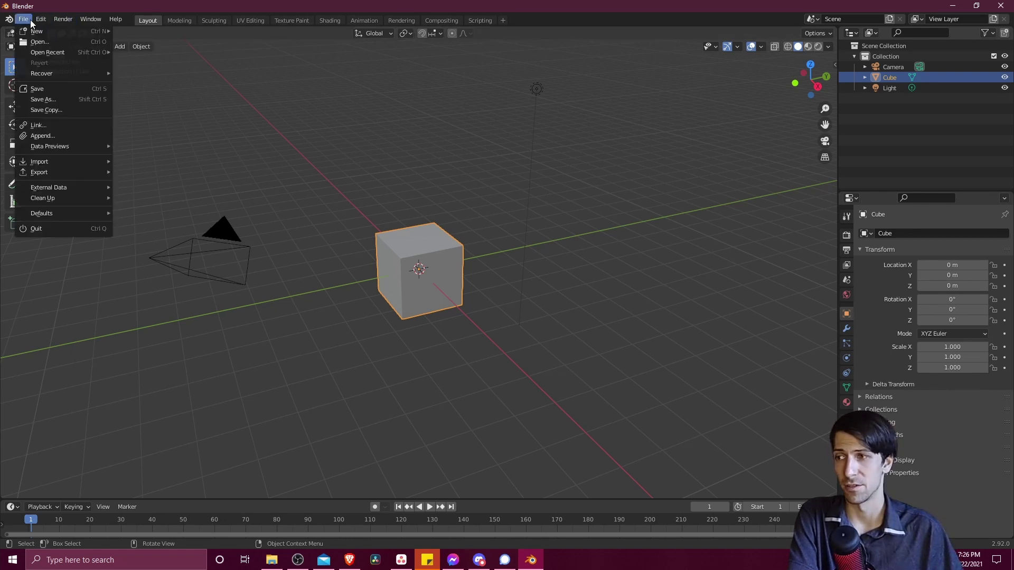
{"action": "mouse_move", "coordinate": [40, 30]}
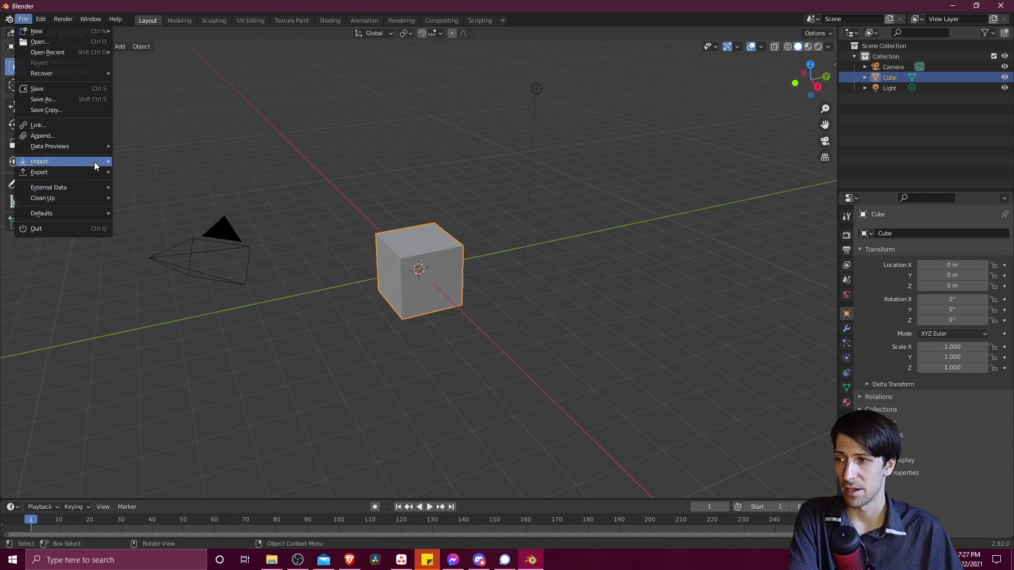
{"action": "mouse_move", "coordinate": [94, 162]}
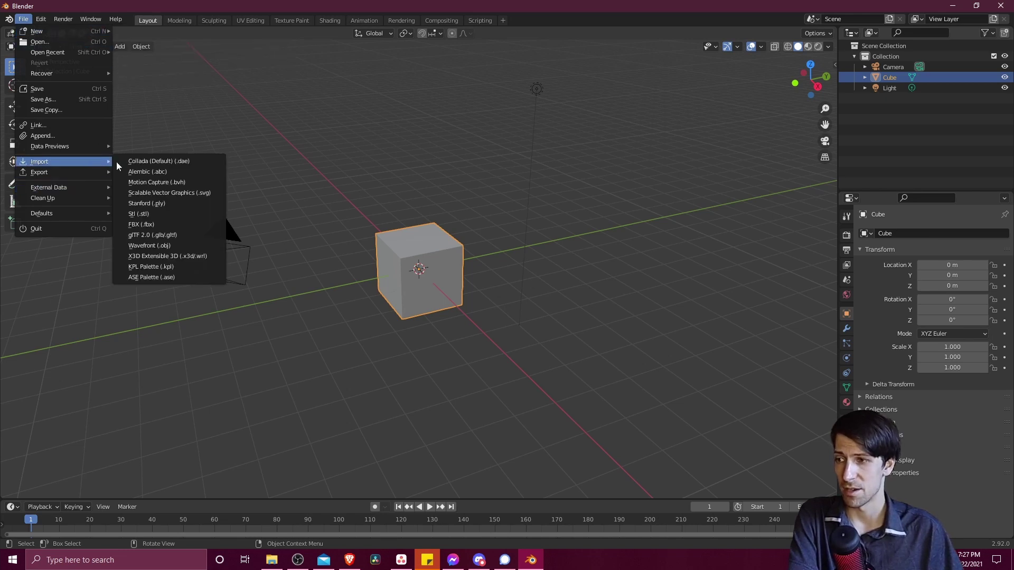
{"action": "left_click", "coordinate": [193, 277]}
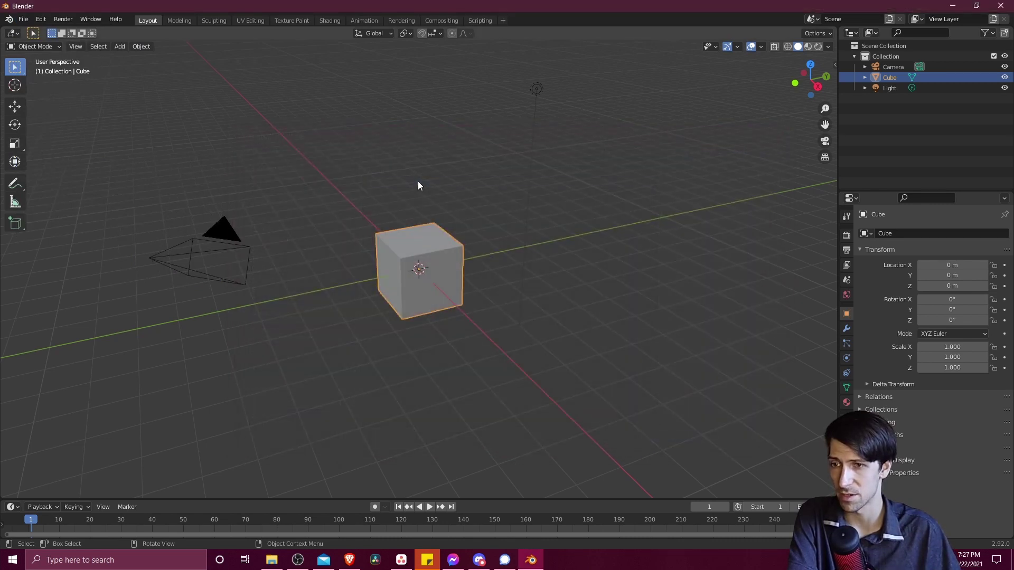
Step: Confirm snail-village.ase appears in Texture Paint's palette list, then return to Layout
{"action": "left_click", "coordinate": [291, 20]}
{"action": "left_click", "coordinate": [885, 409]}
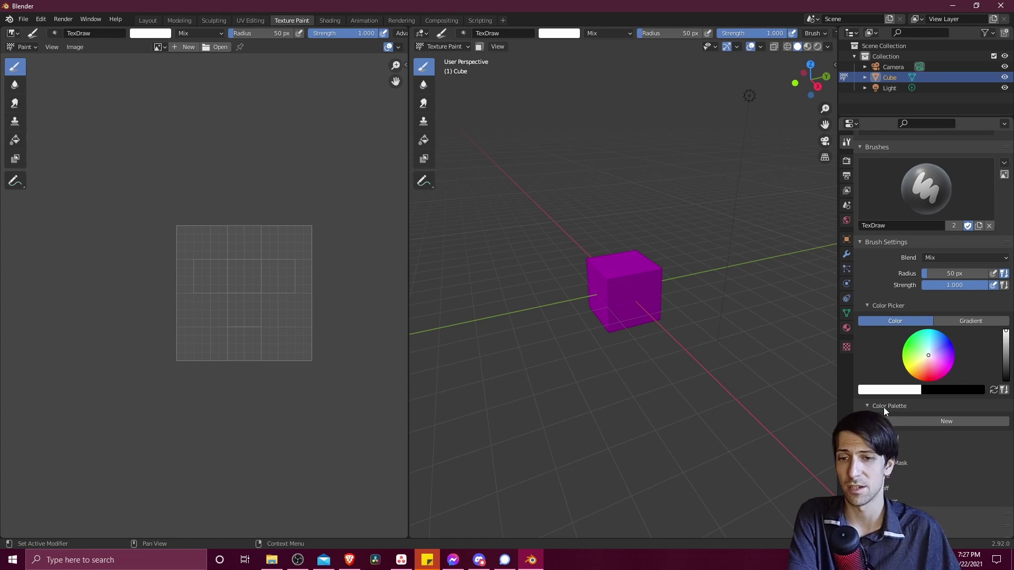
{"action": "left_click", "coordinate": [864, 421]}
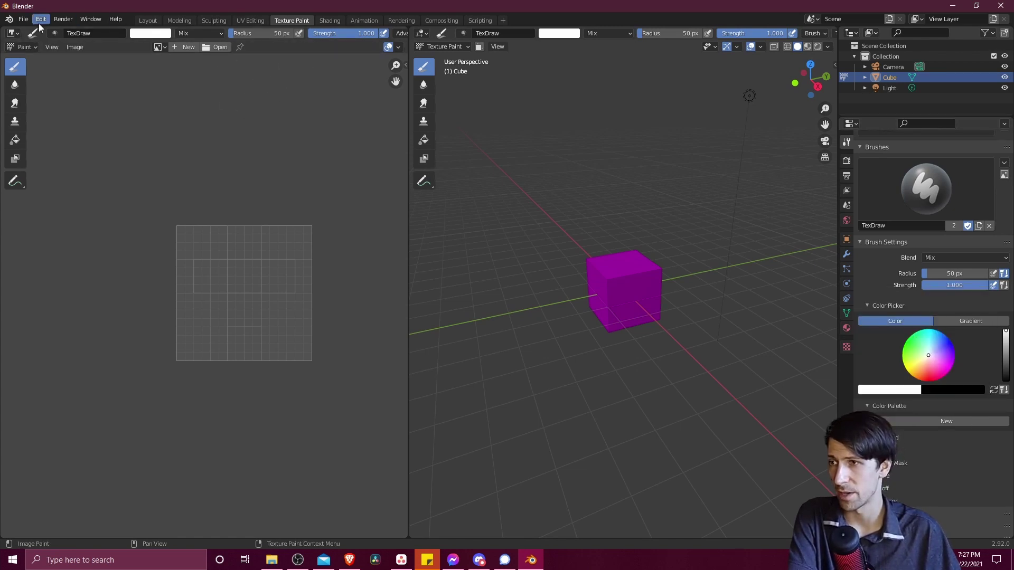
{"action": "left_click", "coordinate": [145, 21]}
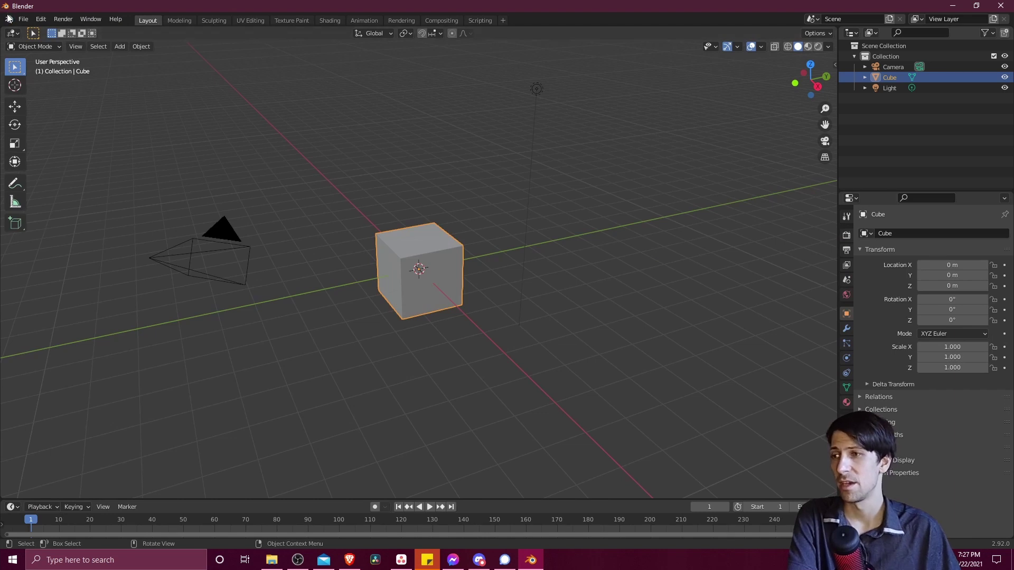
Step: Save the current file as the startup file via File > Defaults > Save Startup File
{"action": "left_click", "coordinate": [23, 19]}
{"action": "mouse_move", "coordinate": [68, 214]}
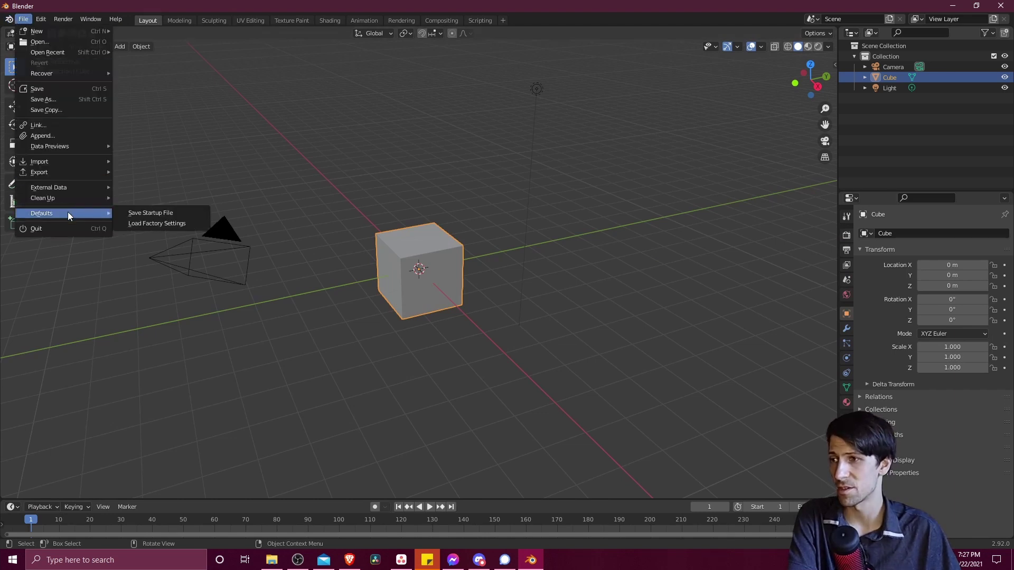
{"action": "left_click", "coordinate": [142, 214]}
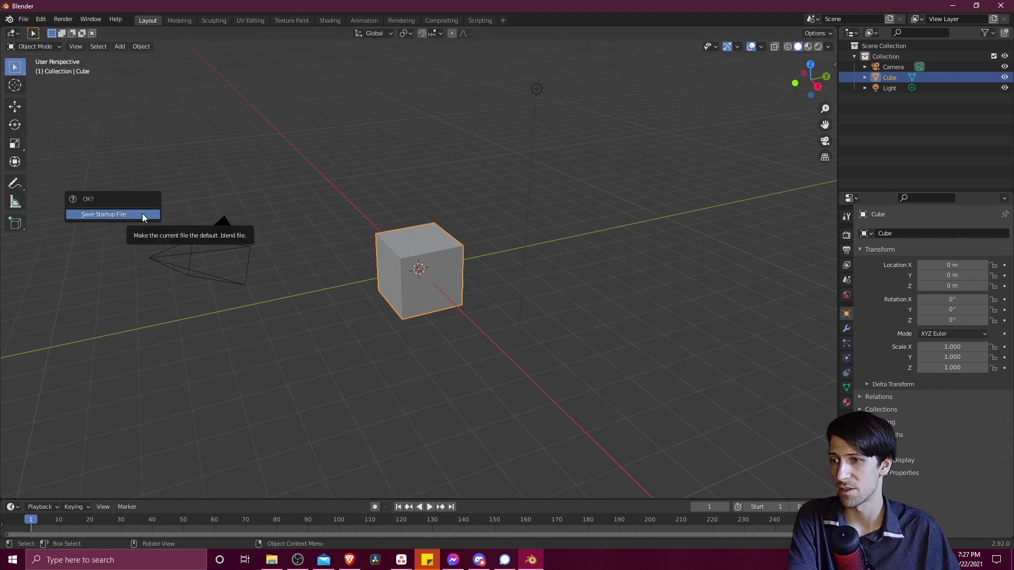
{"action": "left_click", "coordinate": [142, 213]}
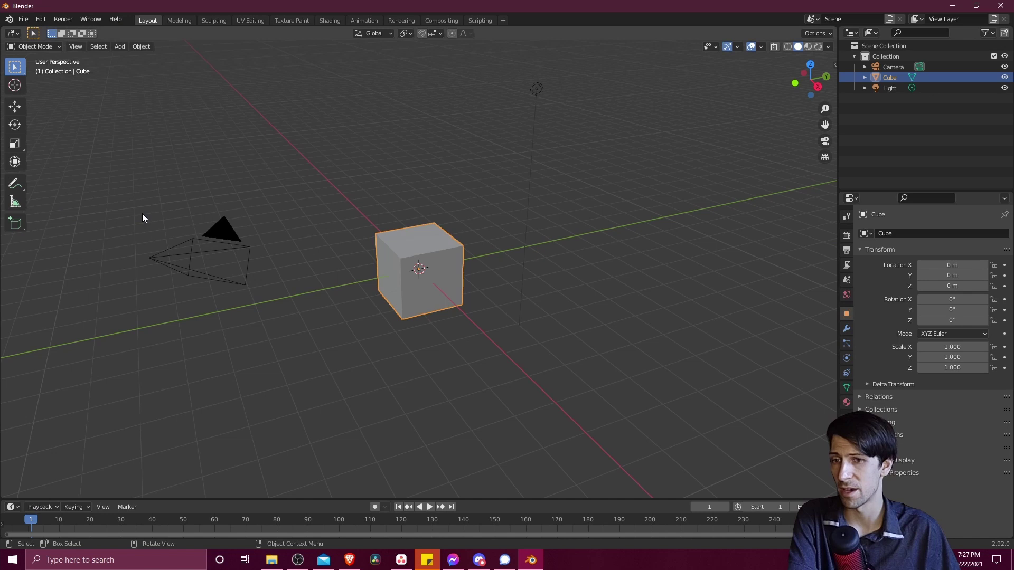
Step: Start a new General file with Ctrl+N, discarding the current changes
{"action": "key", "text": "ctrl+n"}
{"action": "left_click", "coordinate": [554, 228]}
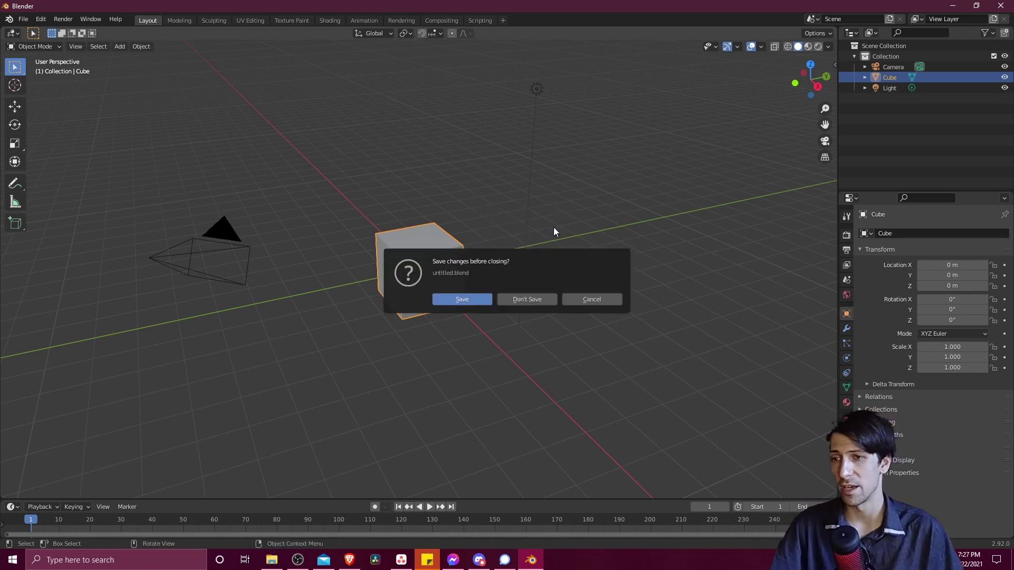
{"action": "left_click", "coordinate": [554, 302]}
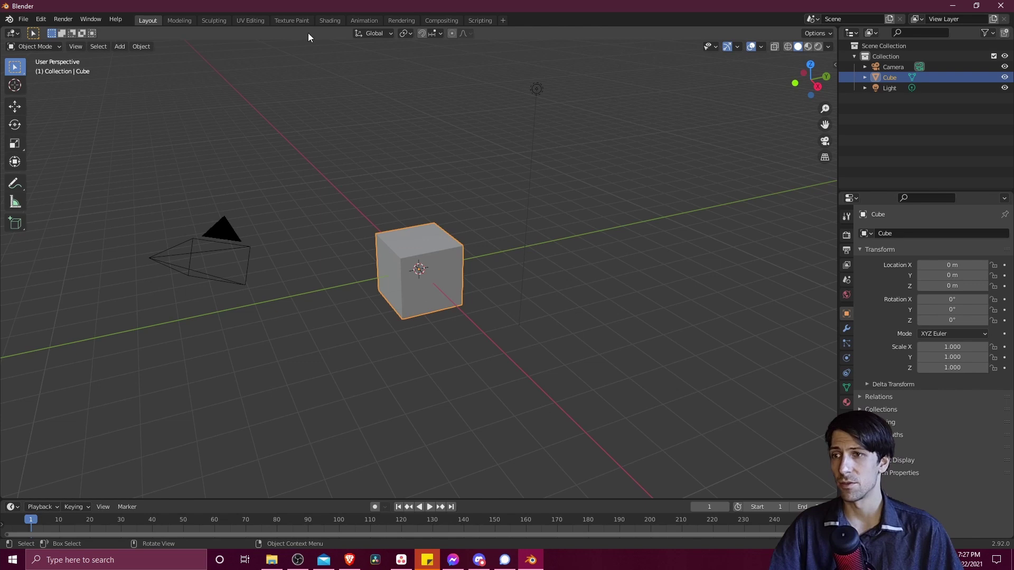
Step: In Texture Paint, choose snail-village.ase as the brush's Color Palette
{"action": "left_click", "coordinate": [298, 23]}
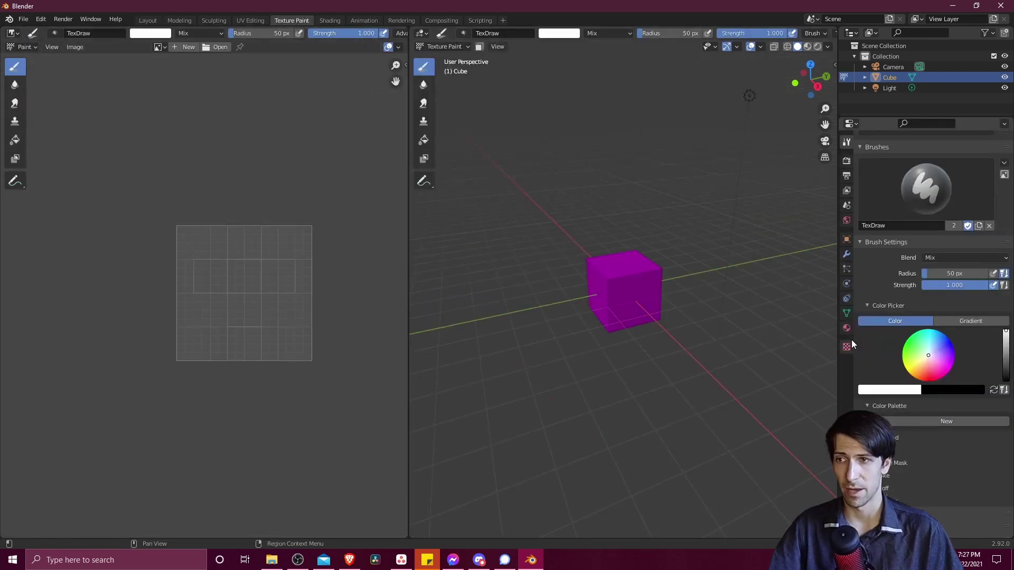
{"action": "scroll", "coordinate": [850, 351], "scroll_direction": "down", "scroll_amount": 1}
{"action": "left_click", "coordinate": [865, 403]}
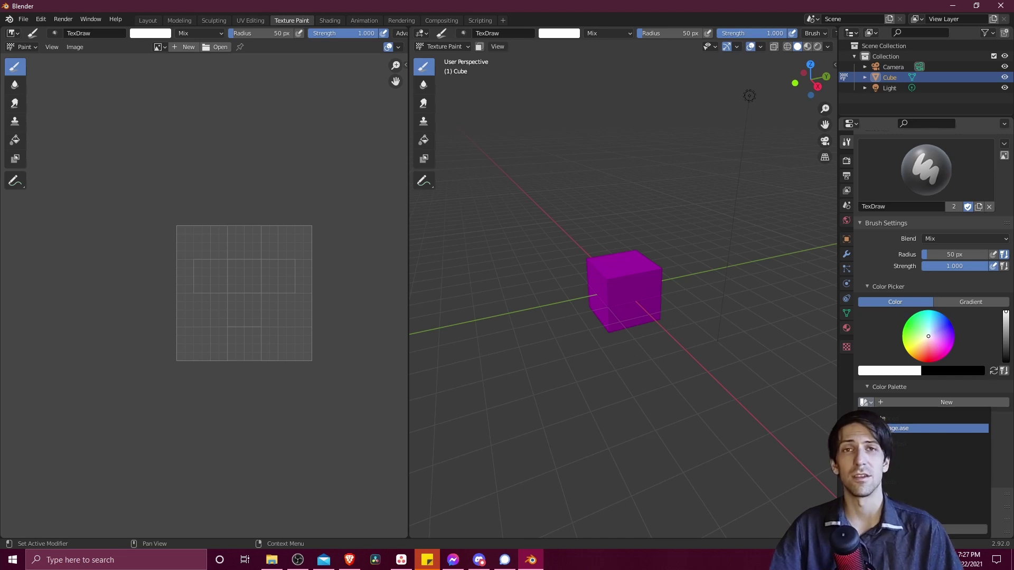
{"action": "left_click", "coordinate": [914, 428]}
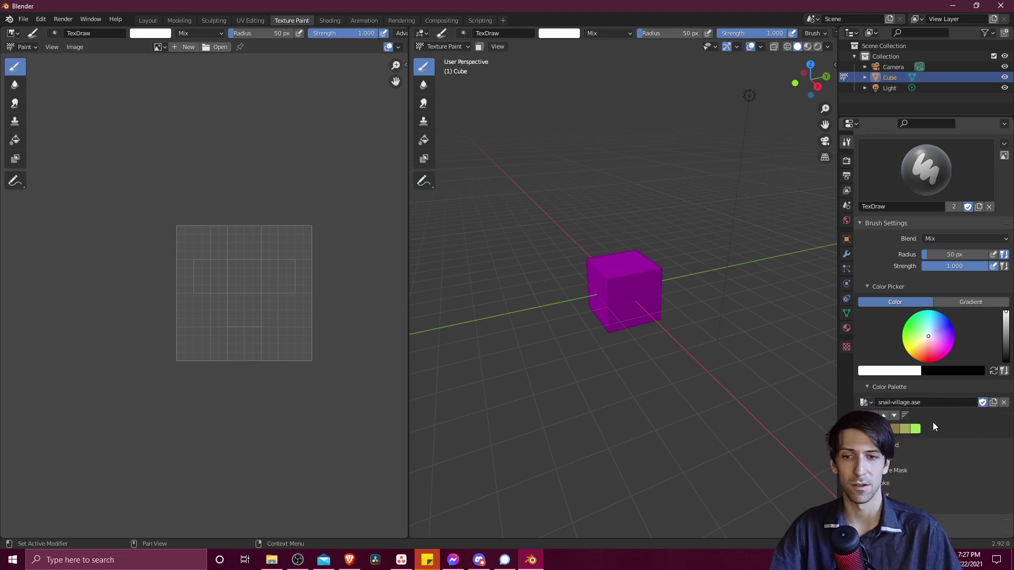
{"action": "scroll", "coordinate": [932, 423], "scroll_direction": "up", "scroll_amount": 1}
{"action": "scroll", "coordinate": [756, 301], "scroll_direction": "up", "scroll_amount": 4}
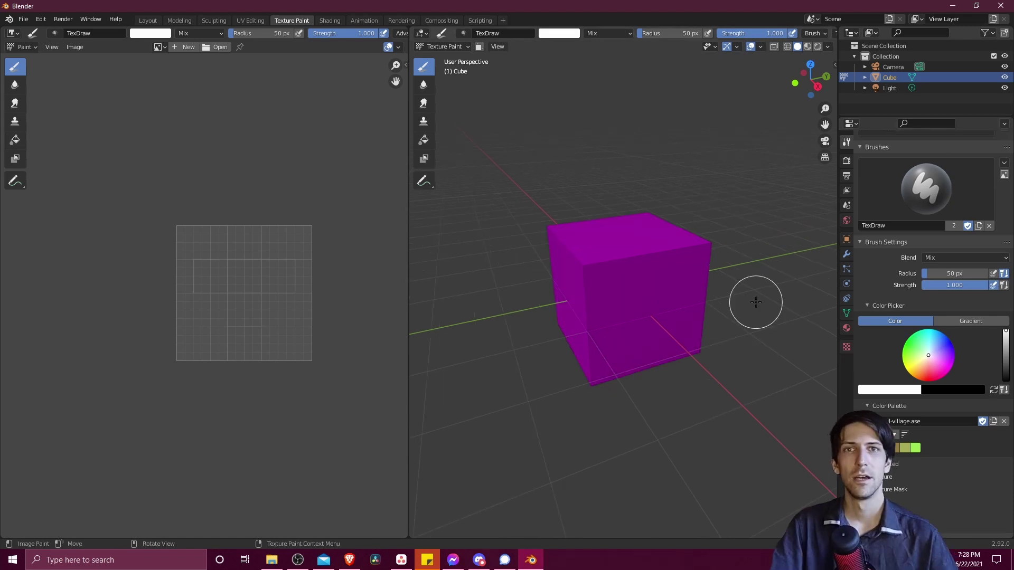